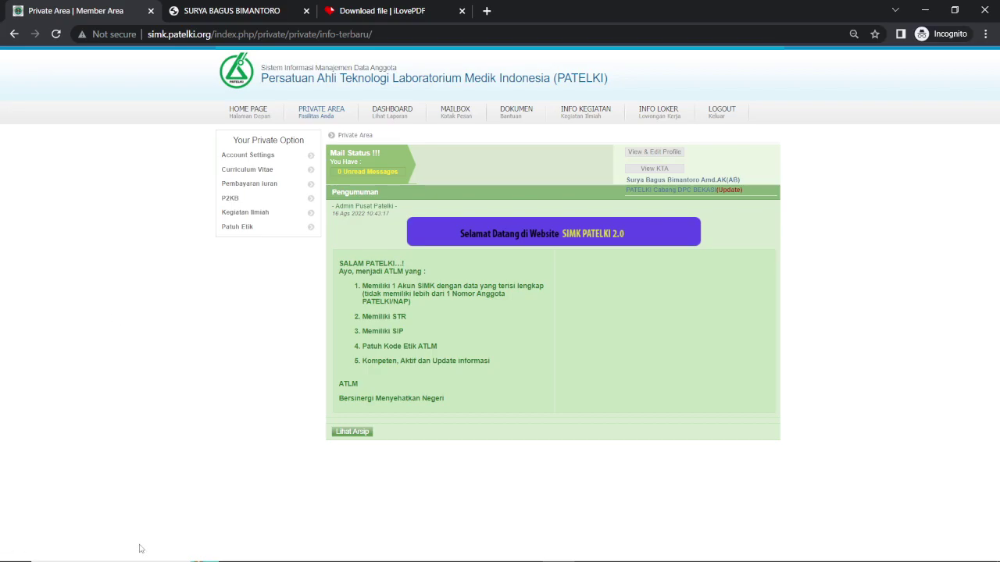
Step: Open the P2KB activity input form for professional skill improvement (workshop, pelatihan, magang) from Borang Pengisian
left_click(233, 199)
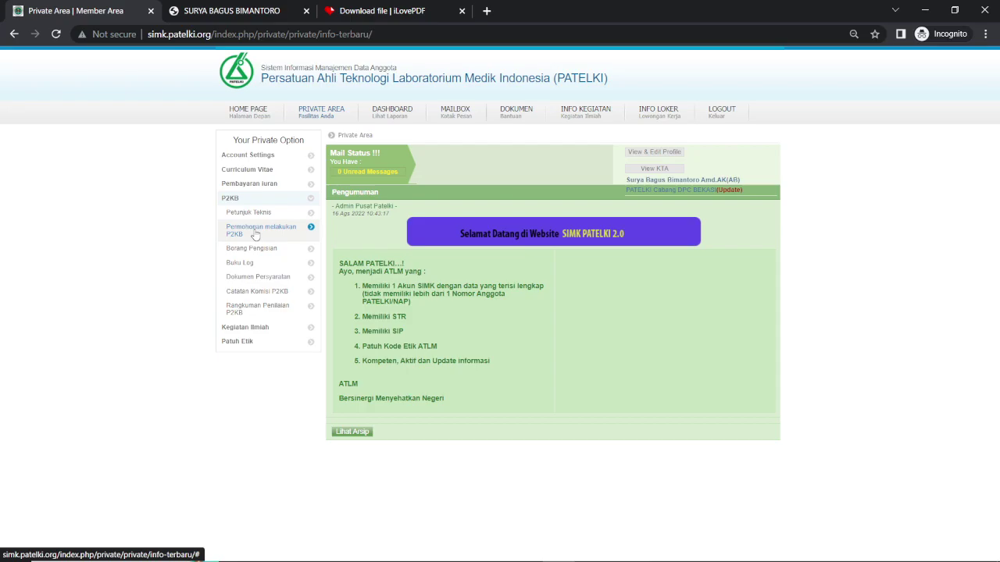
left_click(272, 253)
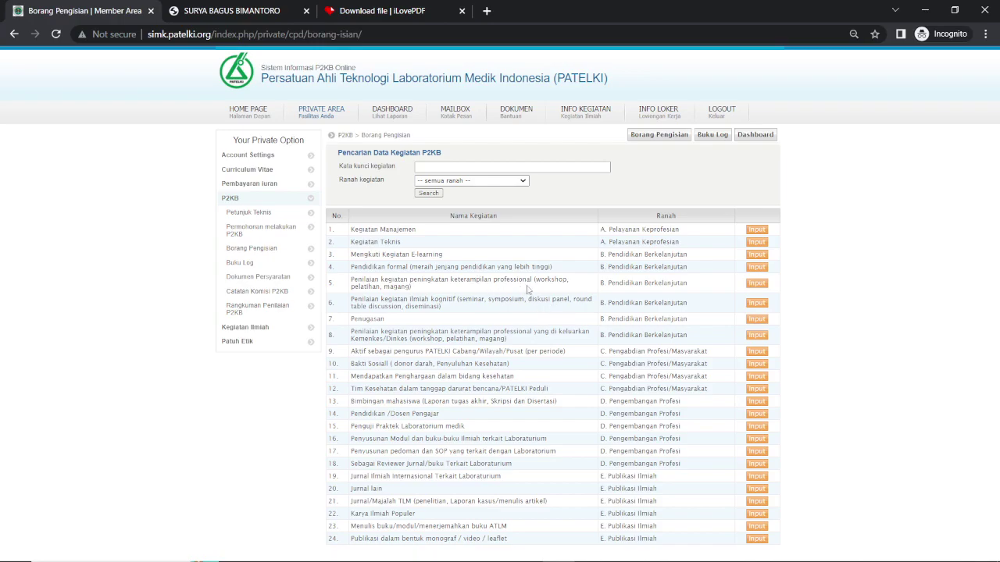
left_click(761, 287)
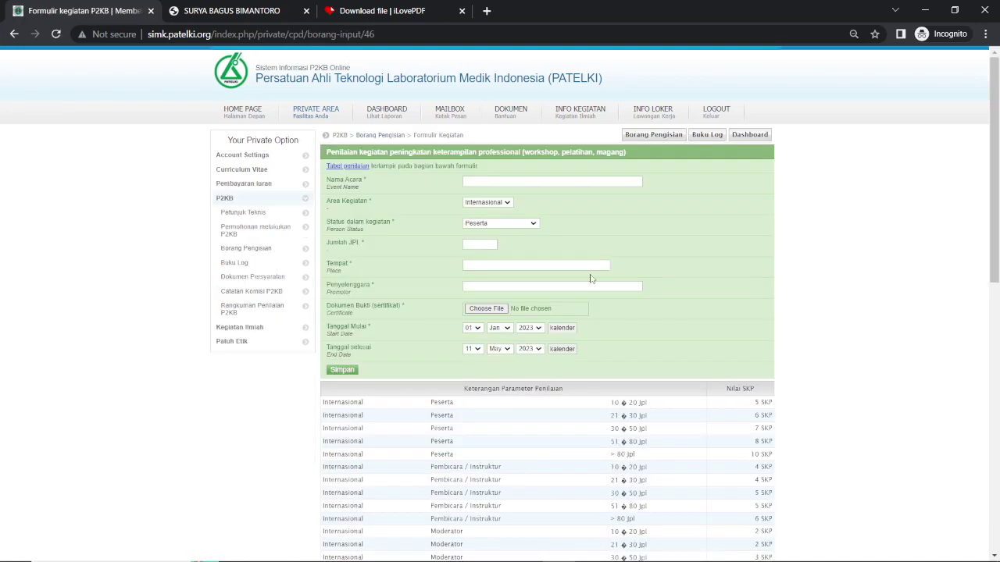
Step: Examine the form's event name field, activity area and person status options, JPL field and scoring parameter table heading
double_click(364, 179)
left_click(561, 182)
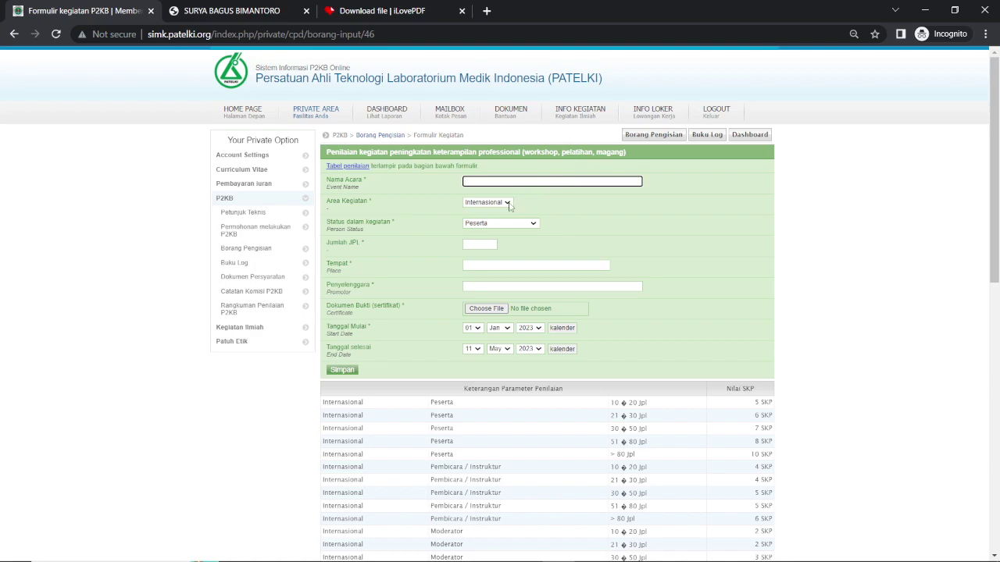
left_click(508, 203)
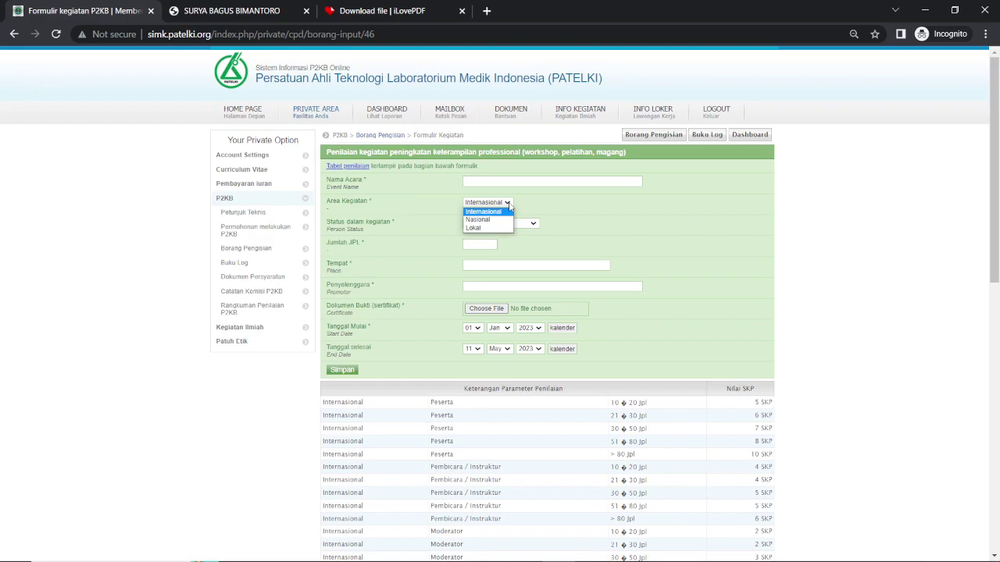
left_click(630, 223)
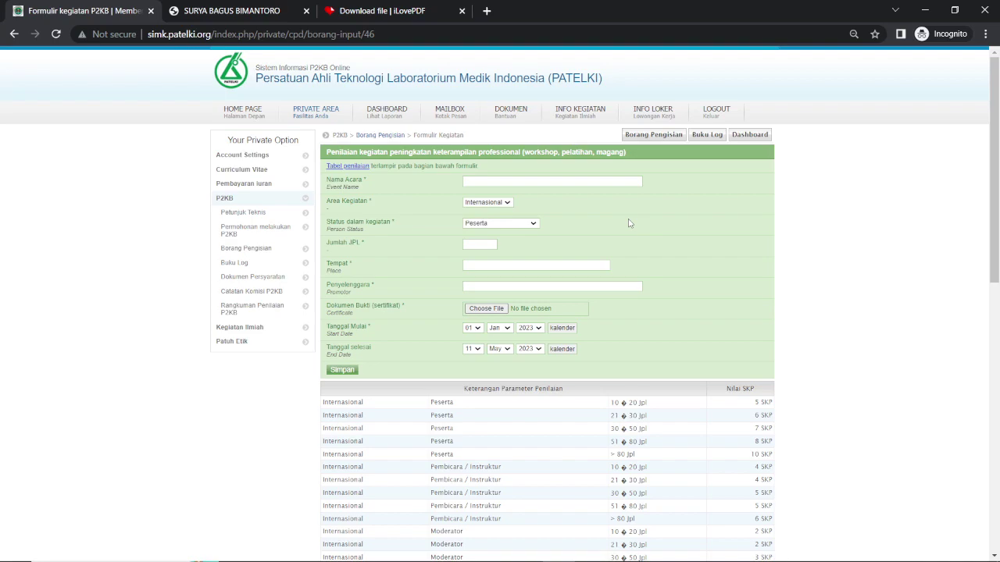
left_click(509, 225)
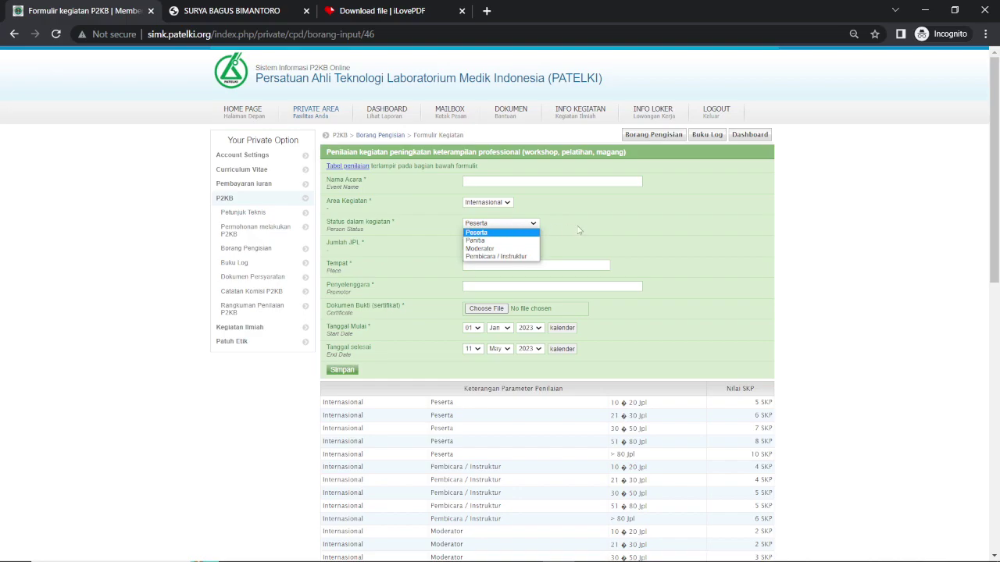
left_click(579, 229)
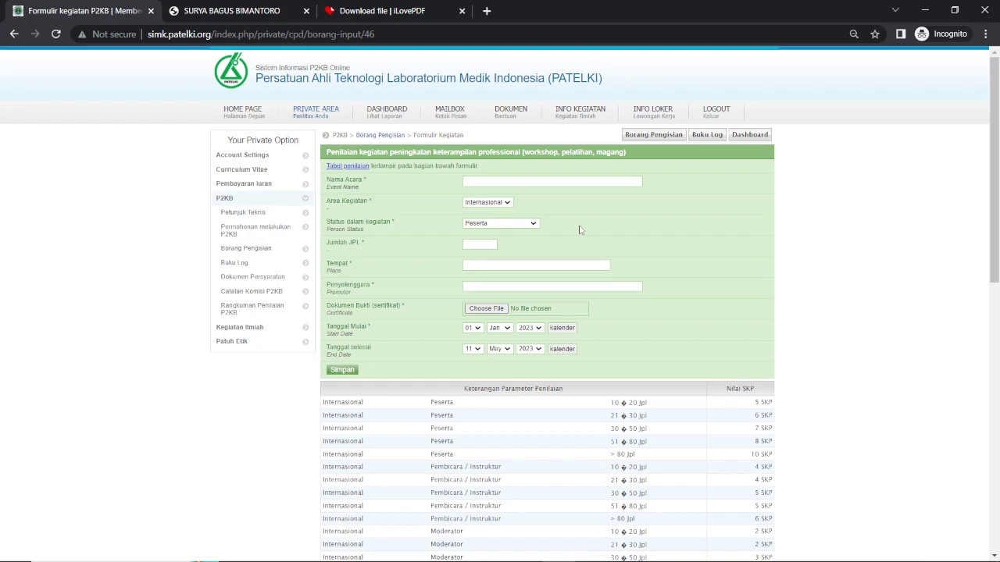
left_click(474, 246)
left_click_drag(466, 393, 593, 395)
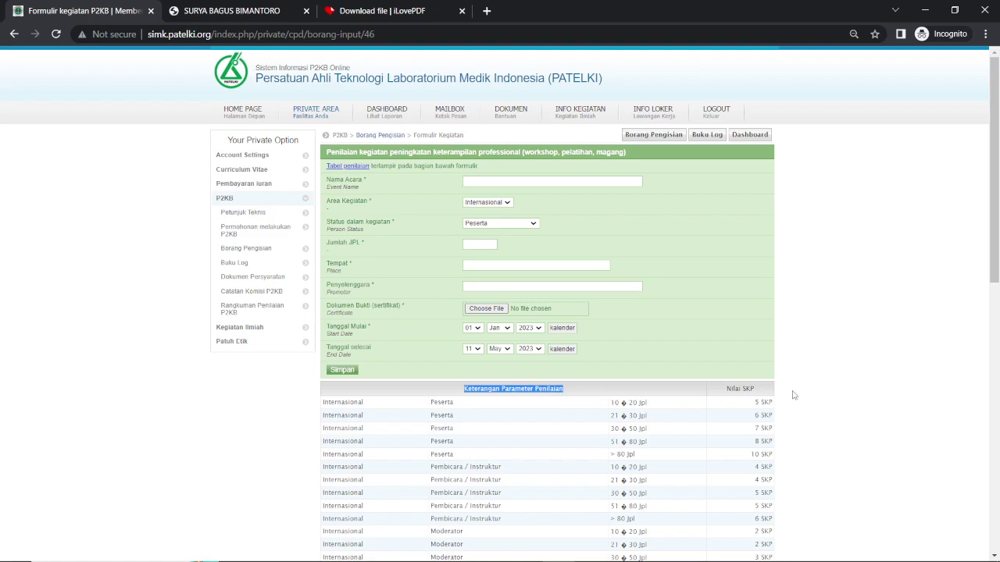
left_click(866, 351)
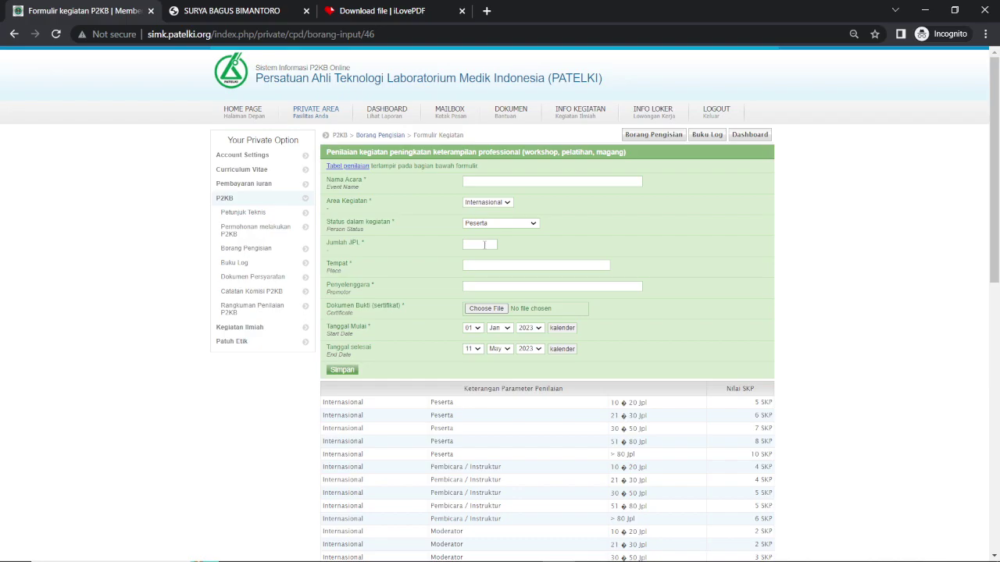
Step: Check the participant SKP value on the workshop certificate and locate the matching row in the form's scoring table
left_click_drag(999, 190, 998, 274)
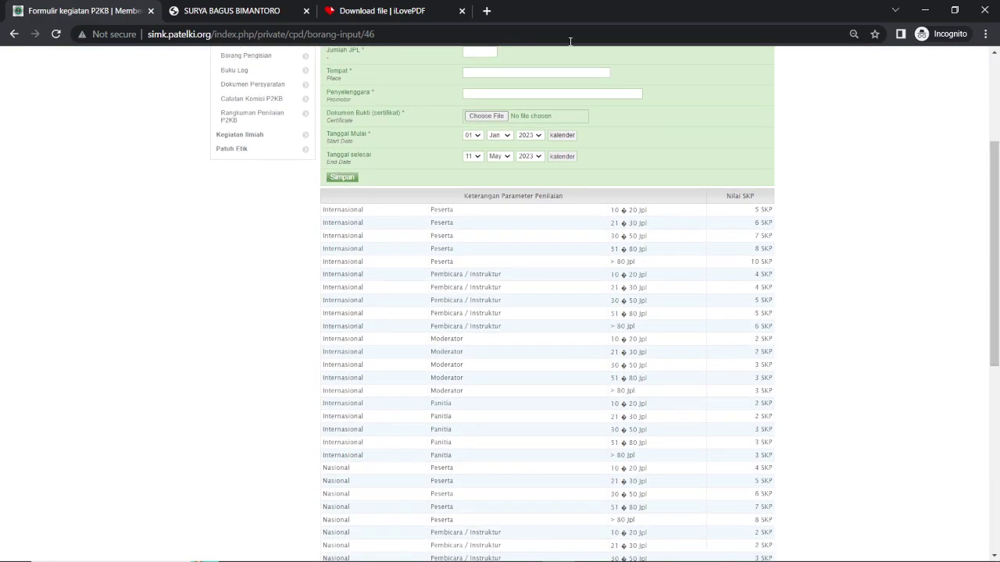
left_click(280, 9)
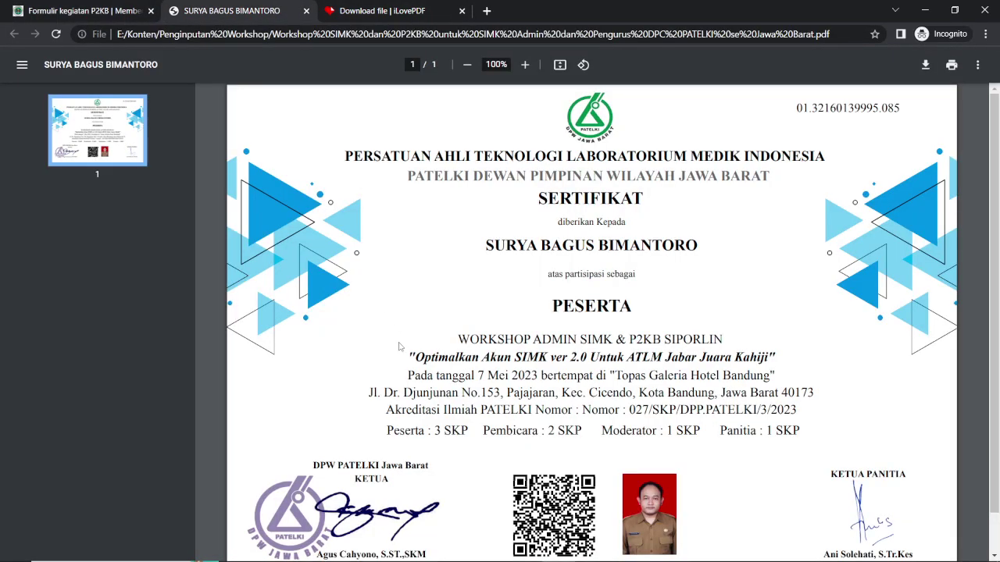
triple_click(428, 434)
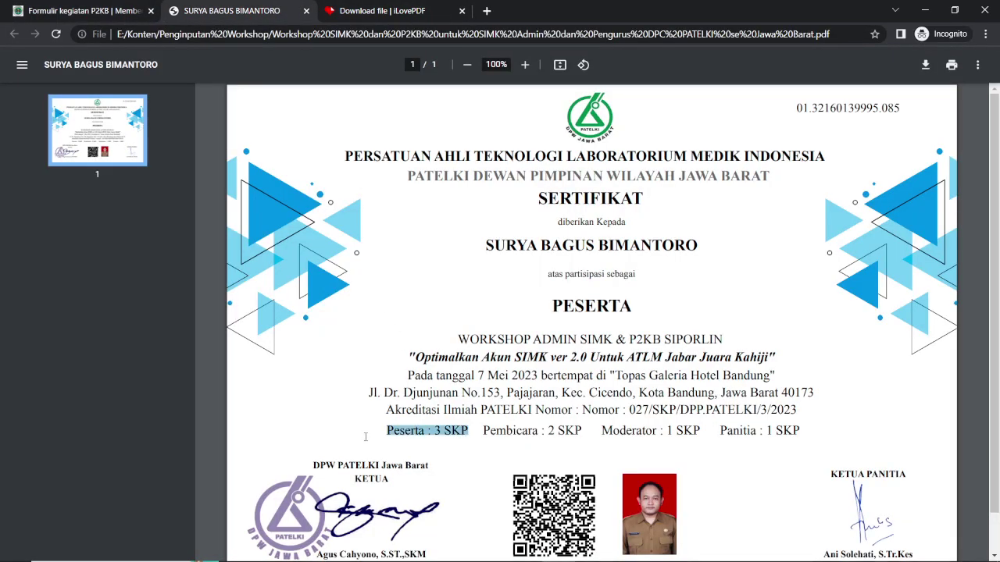
left_click(128, 12)
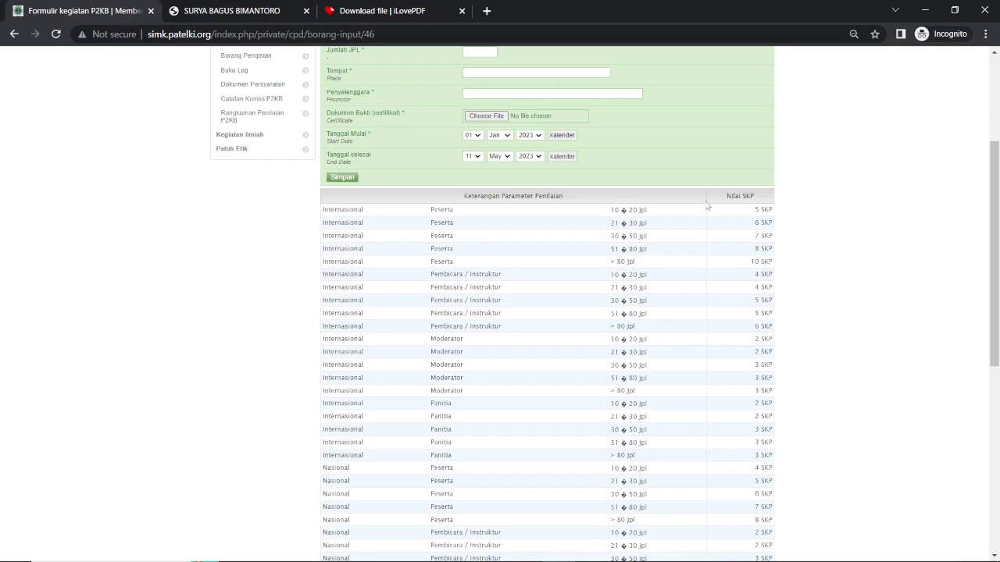
left_click_drag(998, 245, 997, 328)
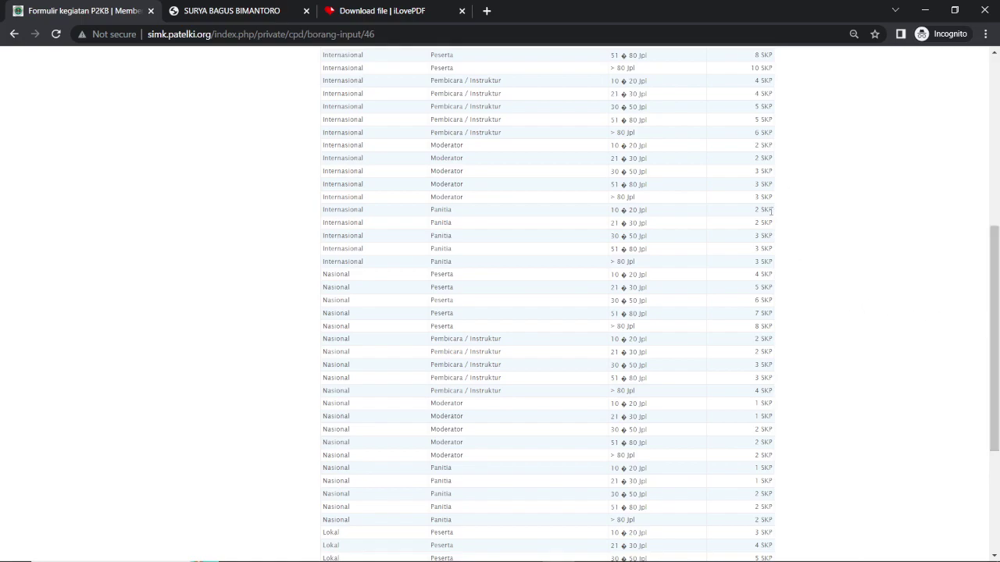
left_click_drag(992, 311, 991, 435)
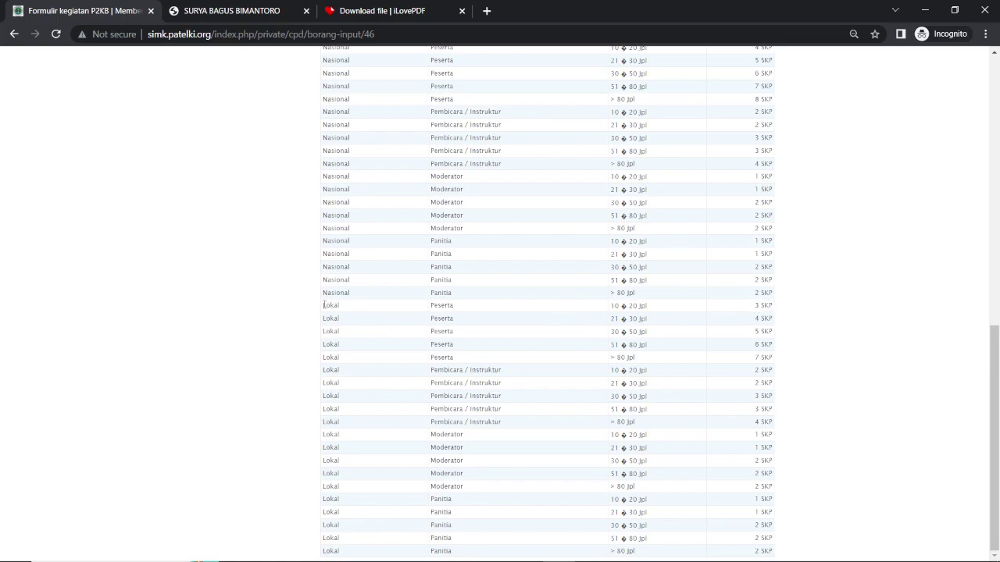
left_click_drag(323, 304, 734, 313)
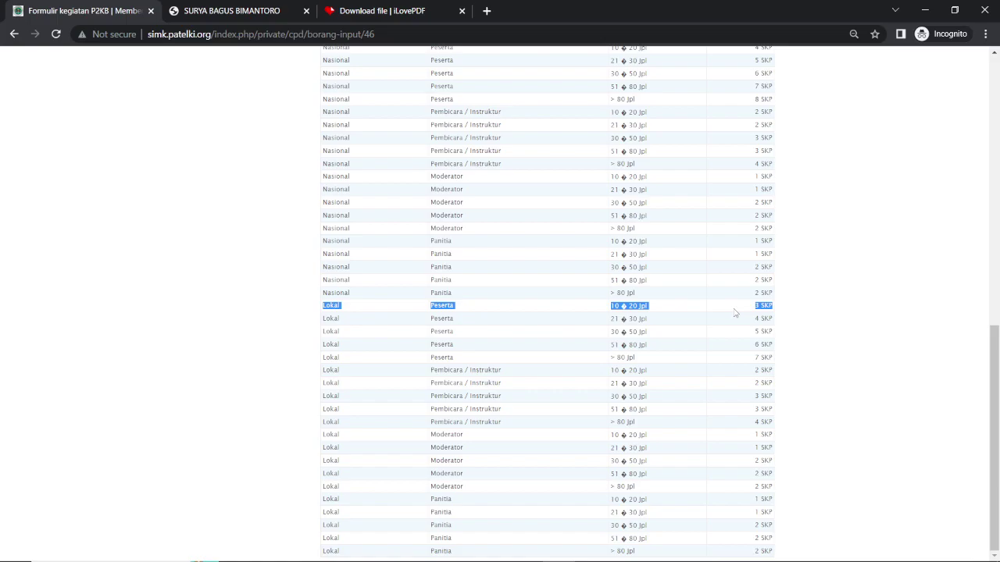
left_click(610, 311)
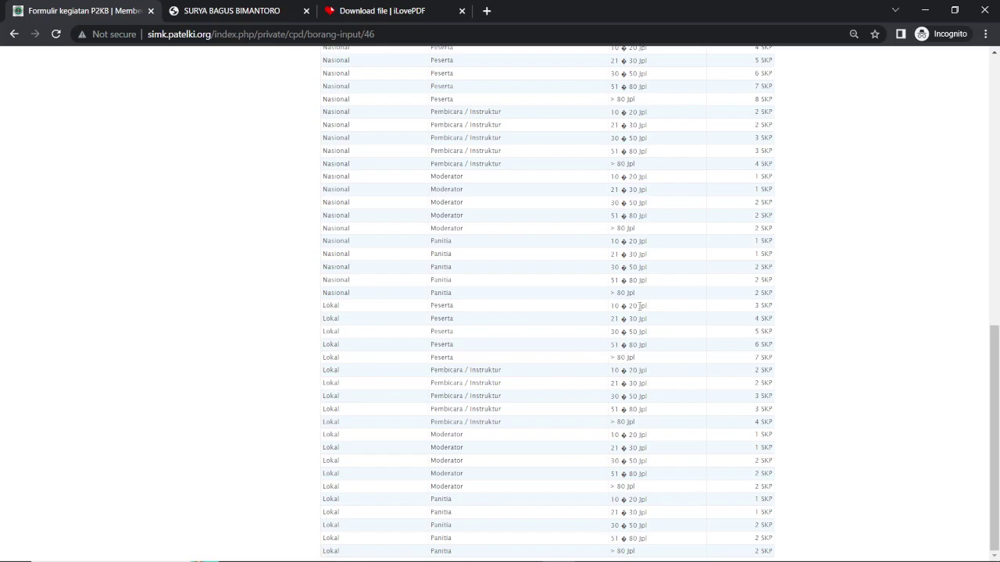
Step: Set the form's Jumlah JPL to 10
scroll(639, 305, "up", 8)
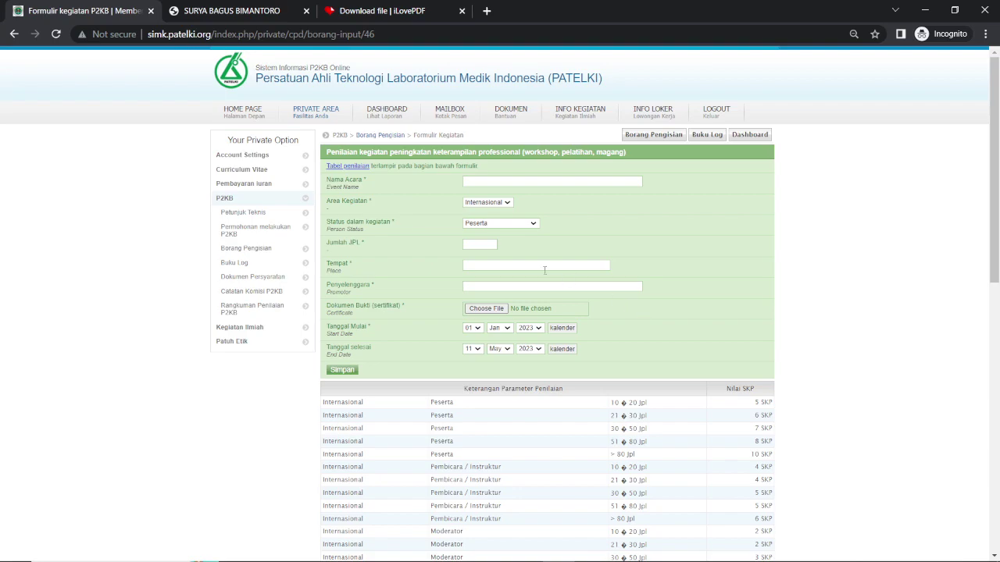
left_click(469, 246)
type("10")
type("-20")
key("BackSpace")
Step: Fill the event name with placeholder text and set the activity area to Lokal
left_click(568, 182)
type("fhkfhkfhkhkf")
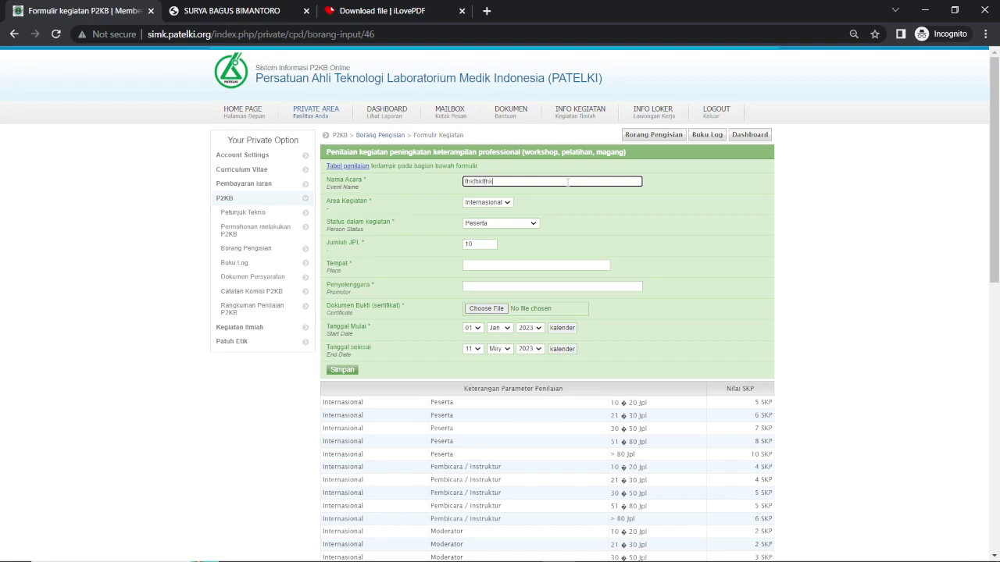
left_click(505, 205)
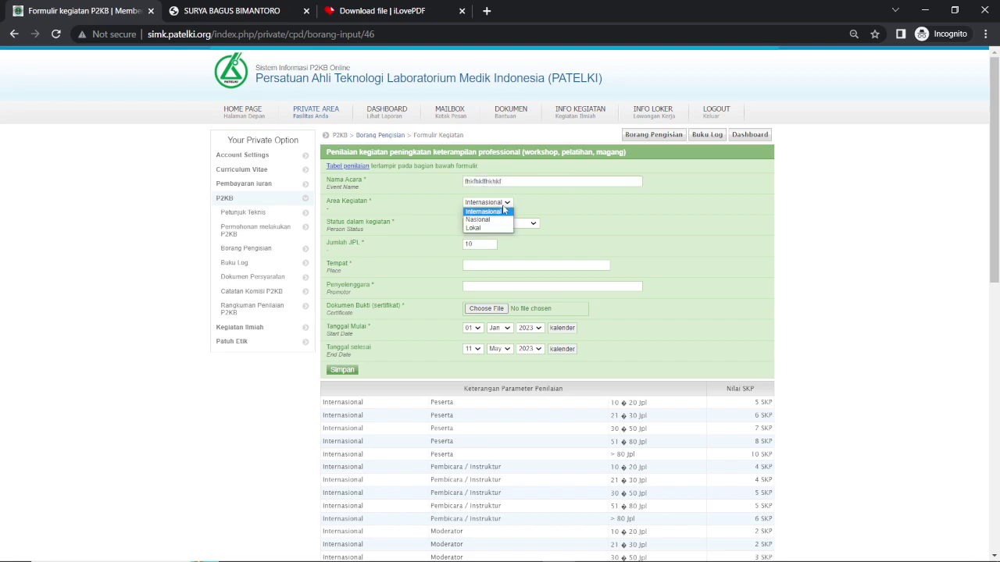
left_click(486, 229)
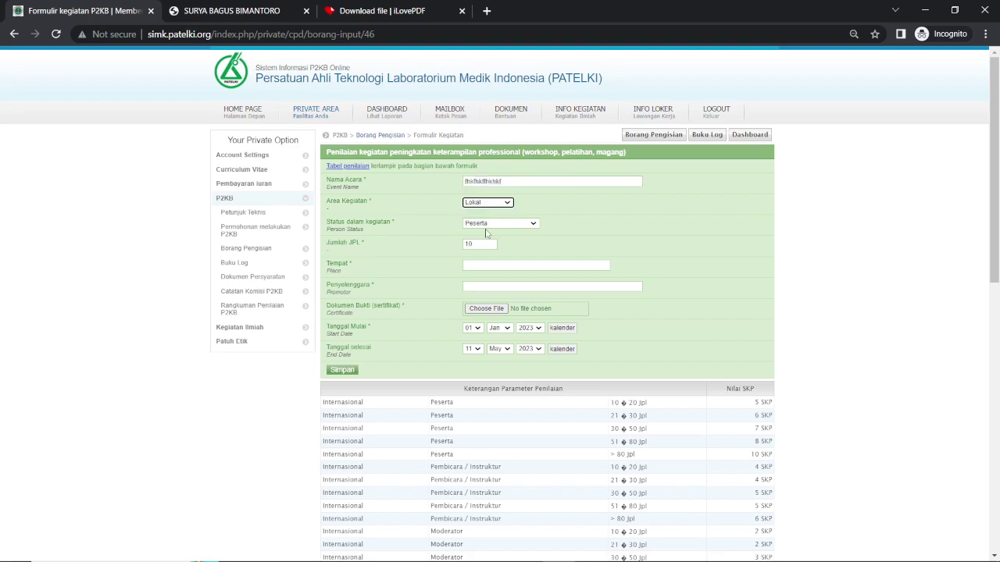
Step: Enter the placeholder "hfhkffhkg" as the place and "ghjghghkkg" as the organizer
left_click(497, 264)
type("hfhkffhkg")
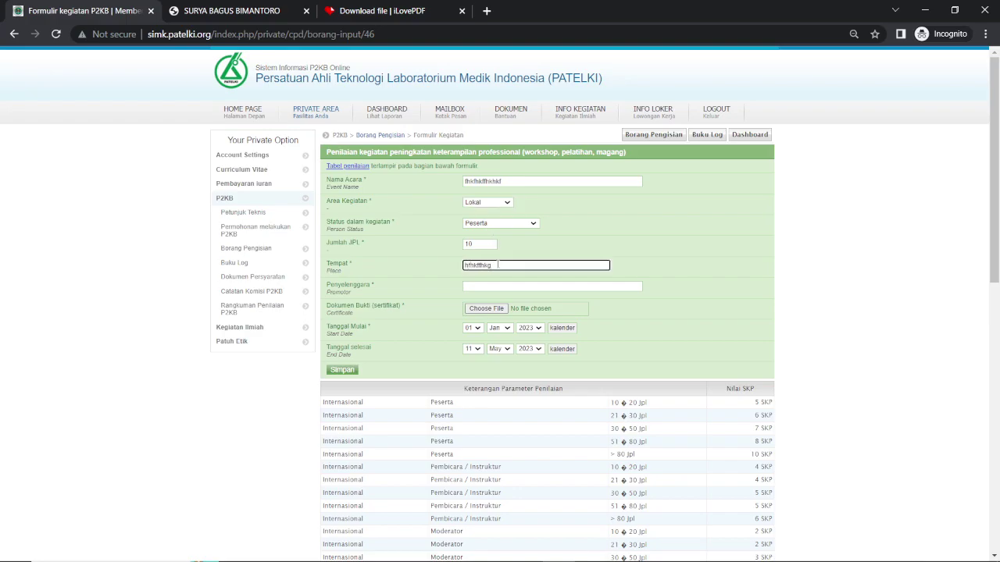
left_click(516, 287)
type("ghjghghkkg")
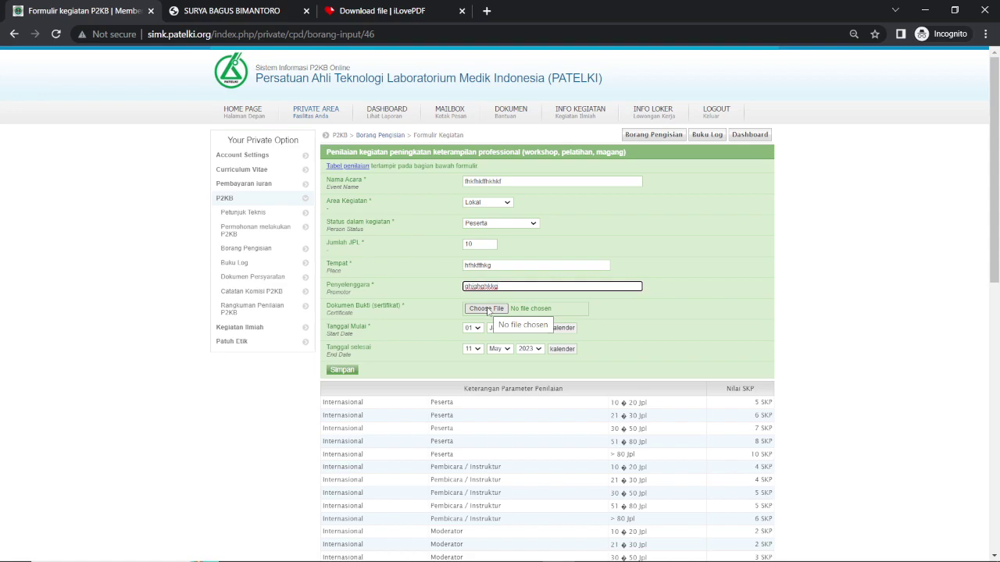
left_click(666, 327)
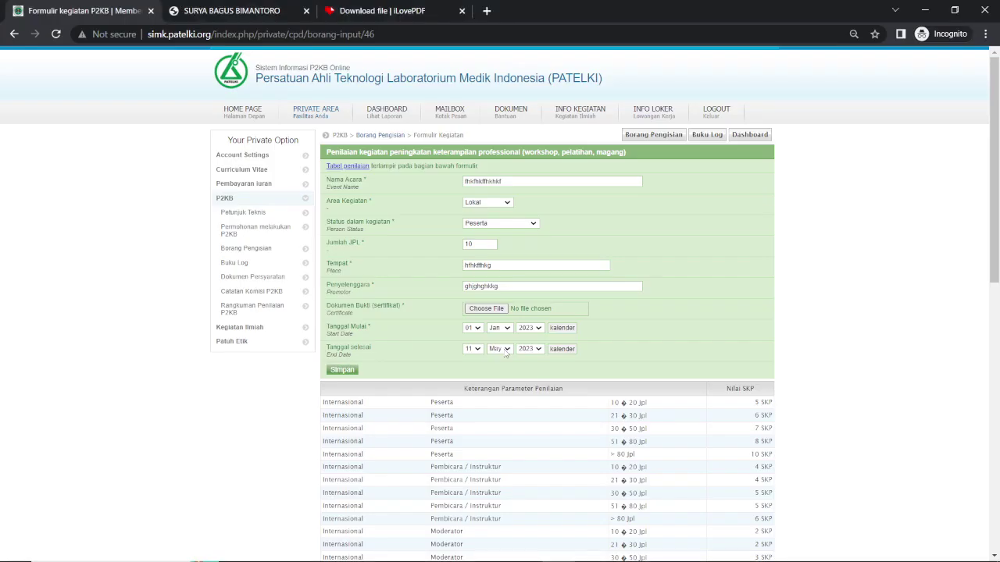
Step: Switch to File Explorer and compare the original and compressed workshop certificate PDFs in the Penginputan Workshop folder
key("alt+Tab")
key("alt+Tab")
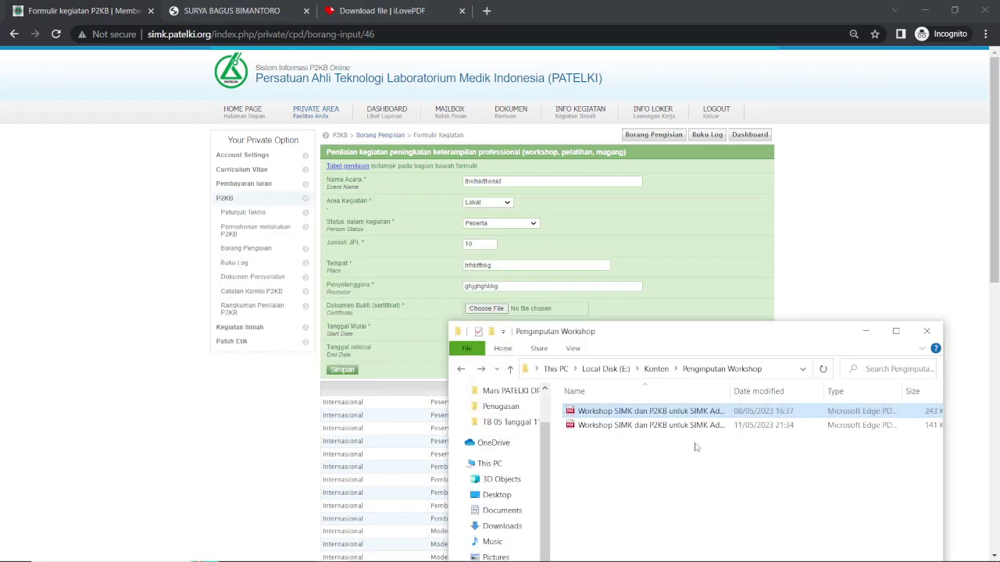
left_click(713, 426, "shift")
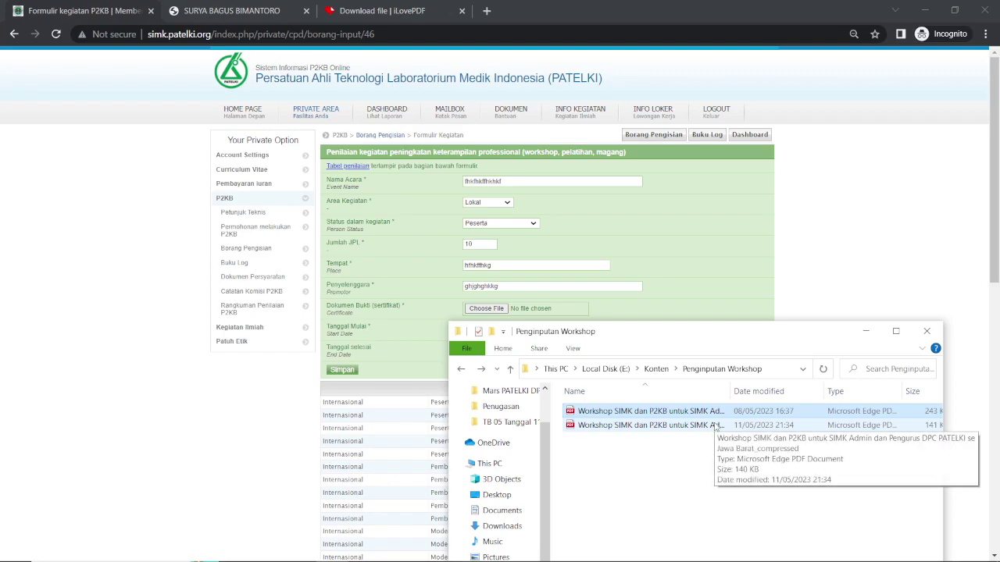
Step: Search the web for "kompres pdf" in a separate browser tab, view the results and close that tab
left_click(486, 11)
type("ko")
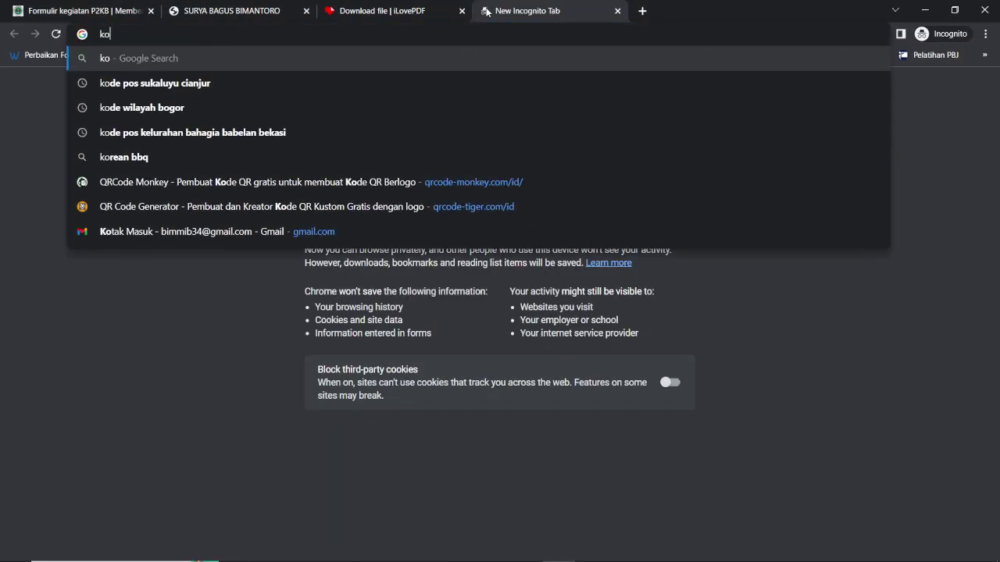
type("mpres pdf")
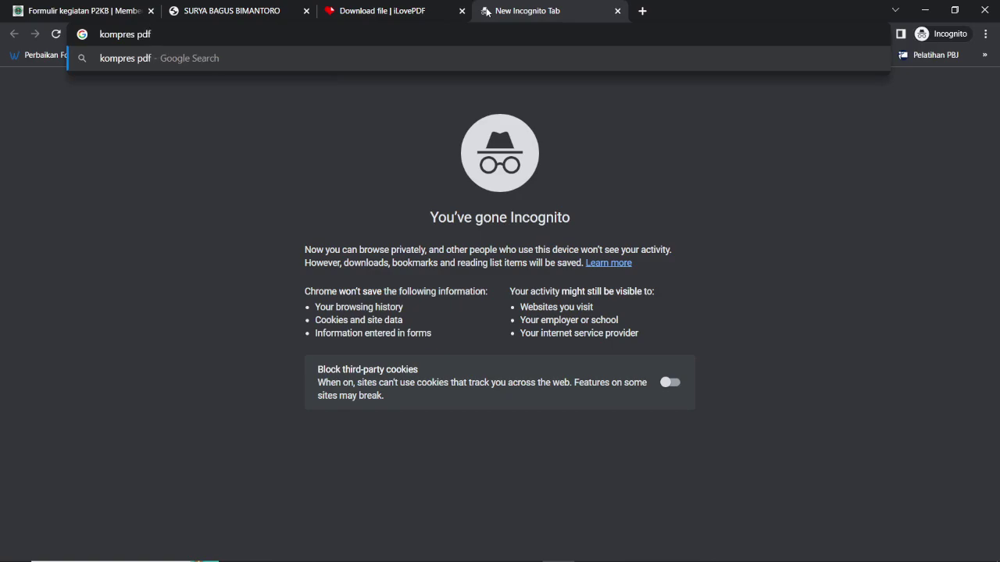
key("Return")
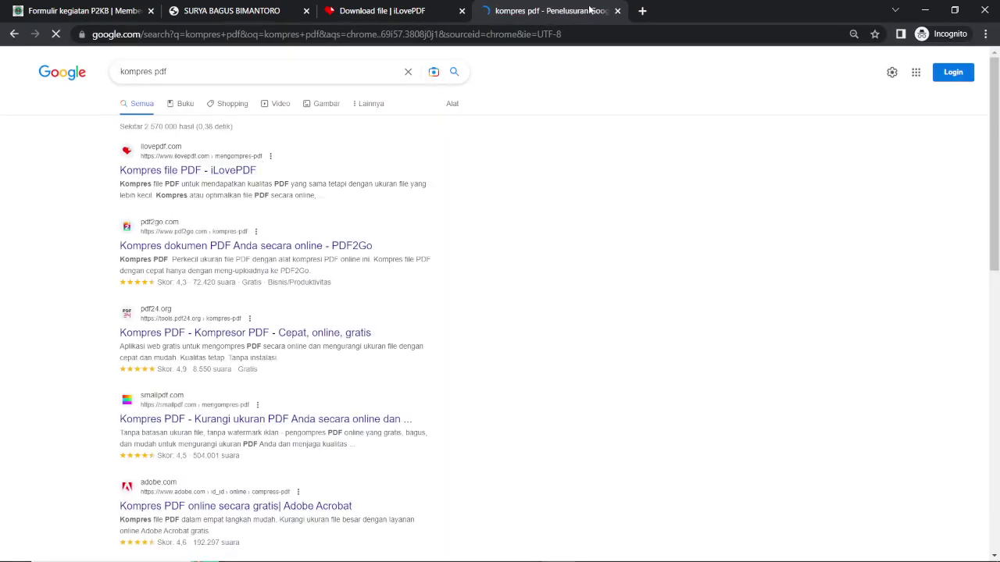
mouse_move(366, 14)
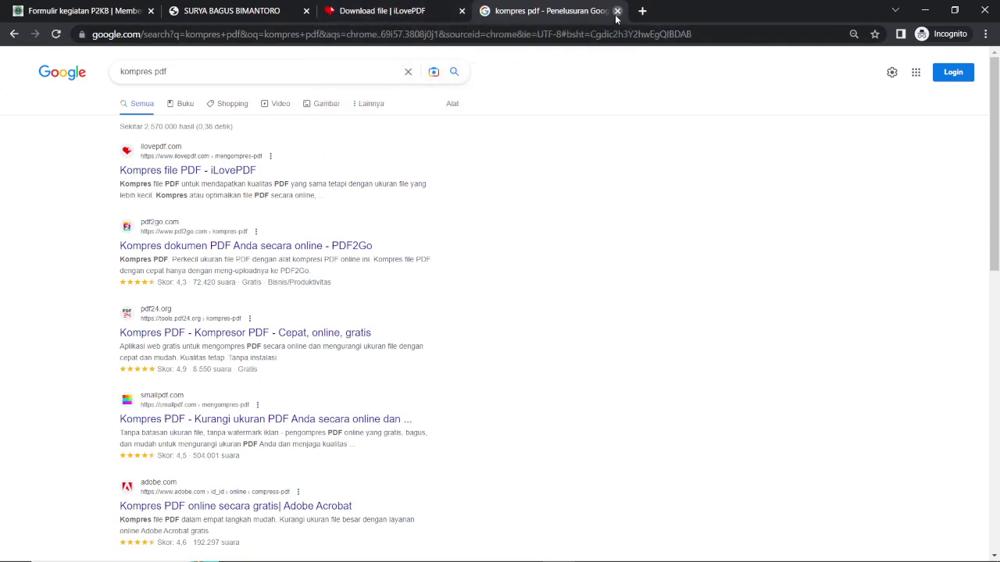
left_click(616, 11)
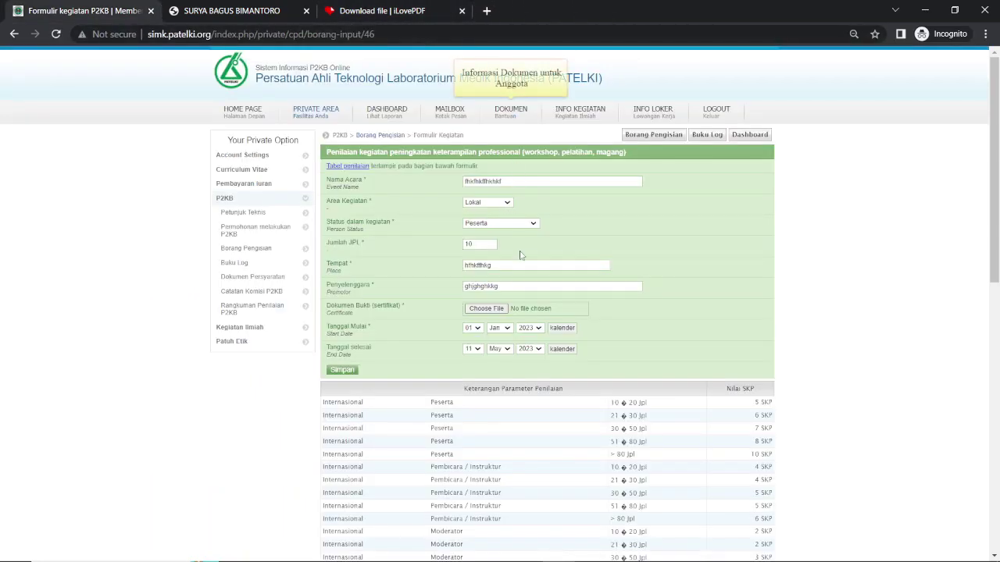
Step: Attach the compressed workshop certificate PDF from the Penginputan Workshop folder as the form's Dokumen Bukti (sertifikat)
key("alt+Tab")
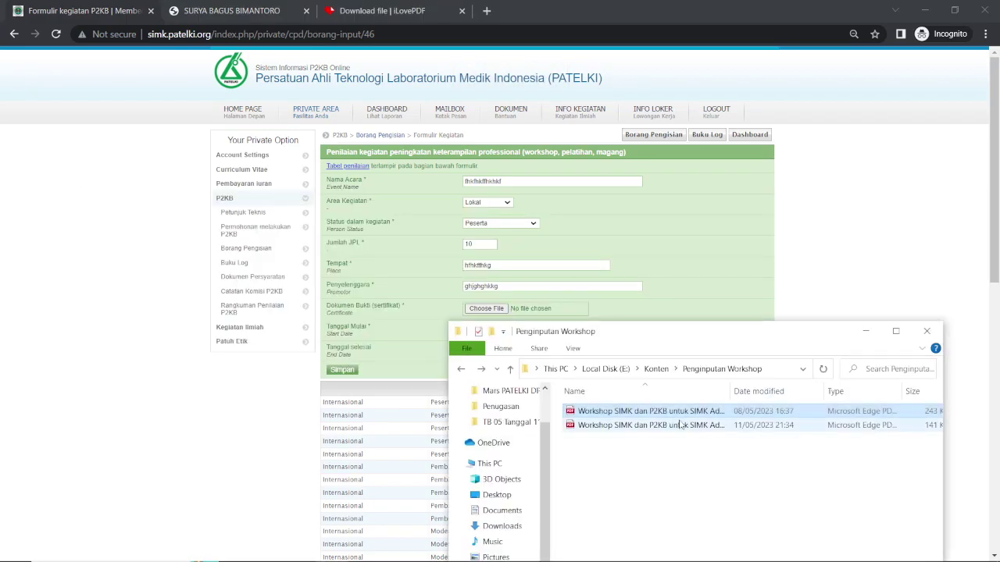
left_click(684, 428)
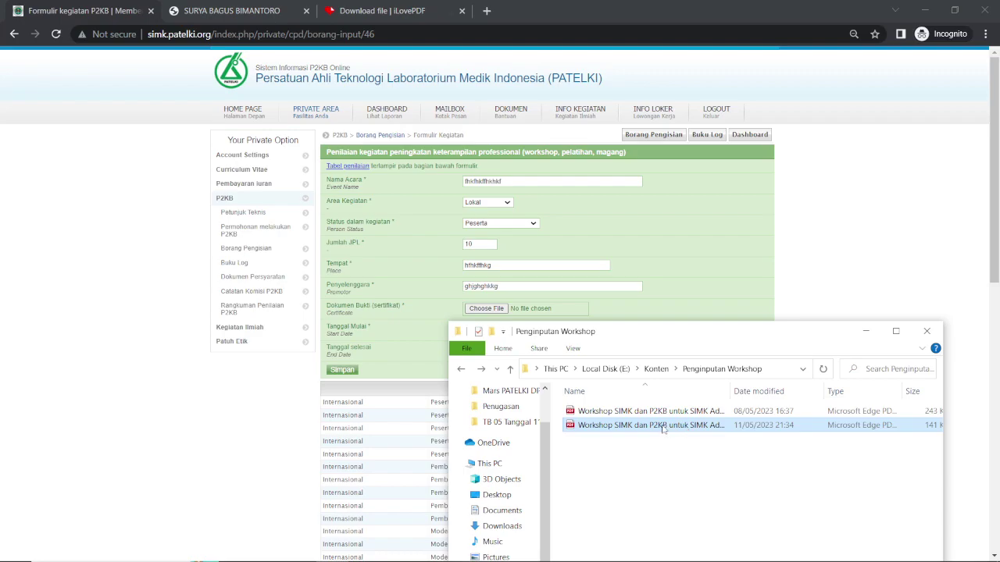
left_click_drag(662, 428, 495, 311)
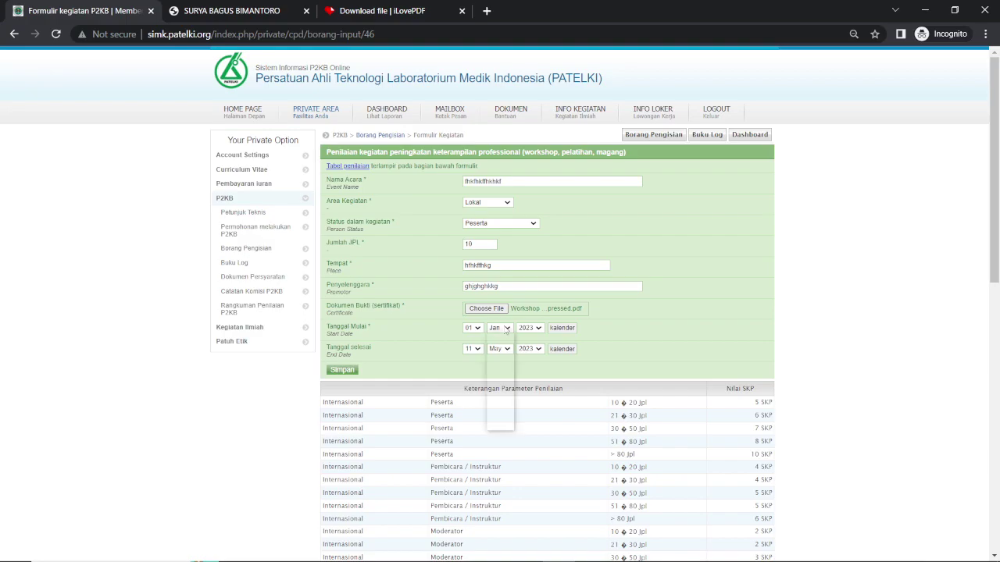
Step: Set the workshop's start date (Tanggal Mulai) to 11 May 2023 and save the activity form
left_click(506, 329)
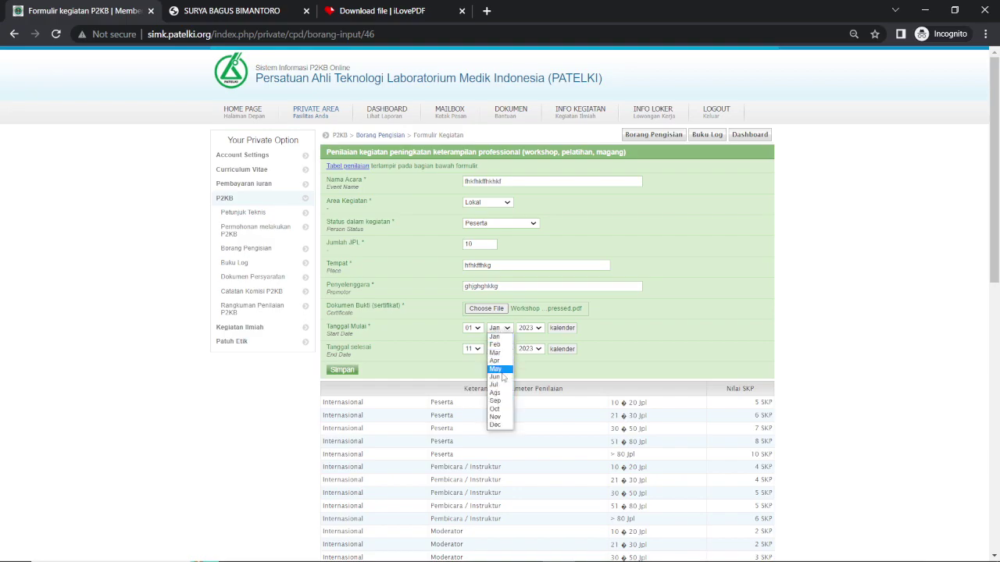
left_click(498, 368)
left_click(473, 328)
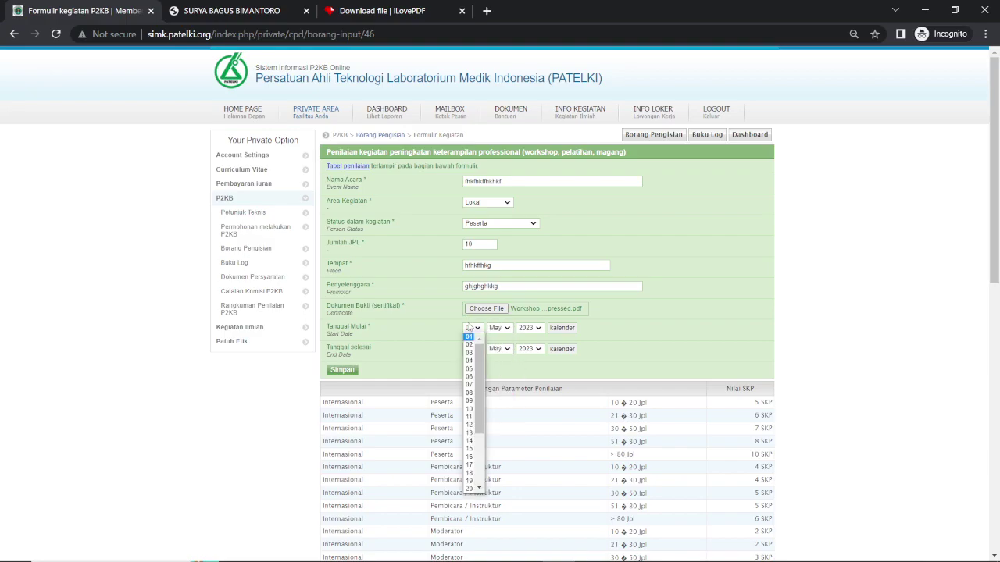
left_click(469, 416)
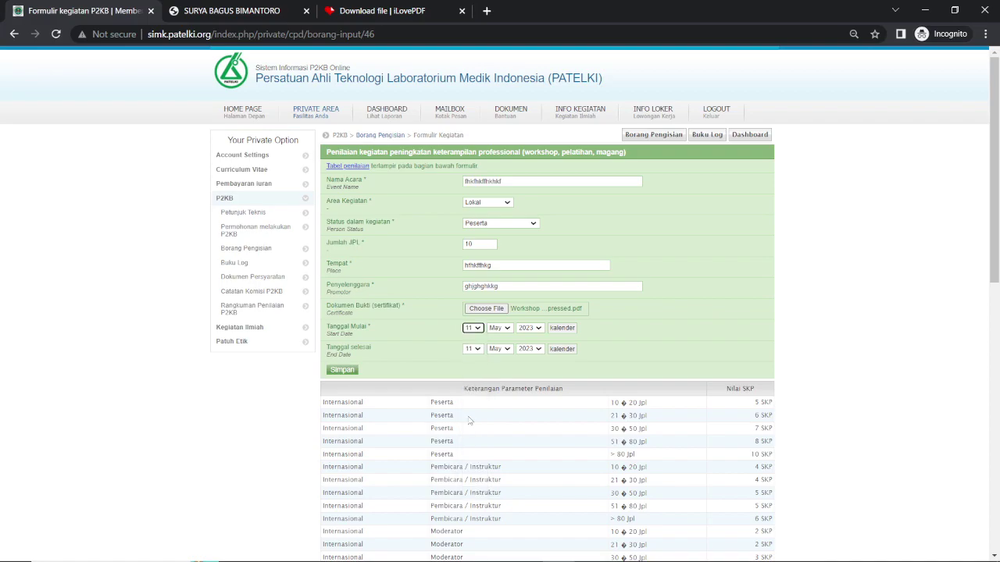
left_click(347, 374)
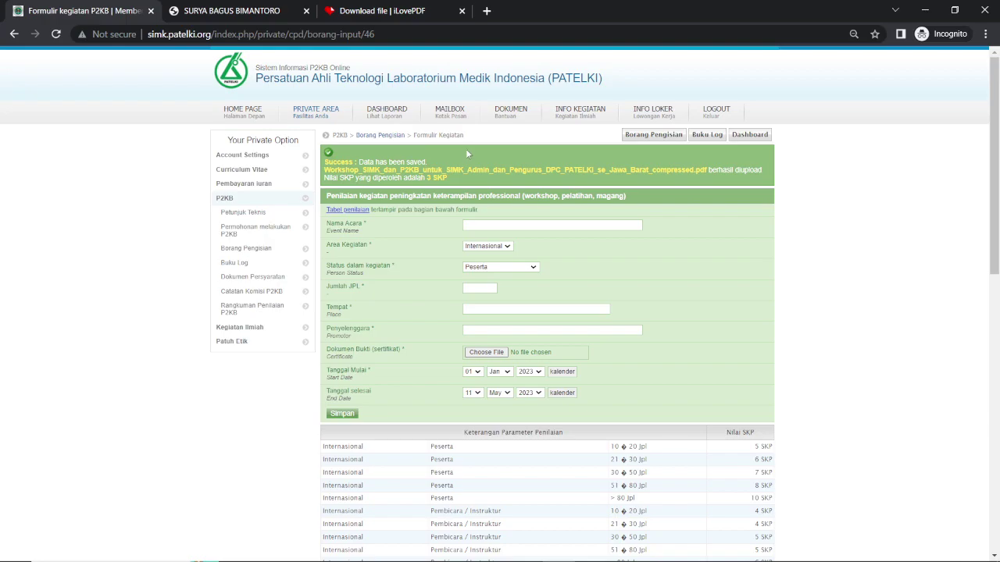
left_click_drag(463, 176, 356, 161)
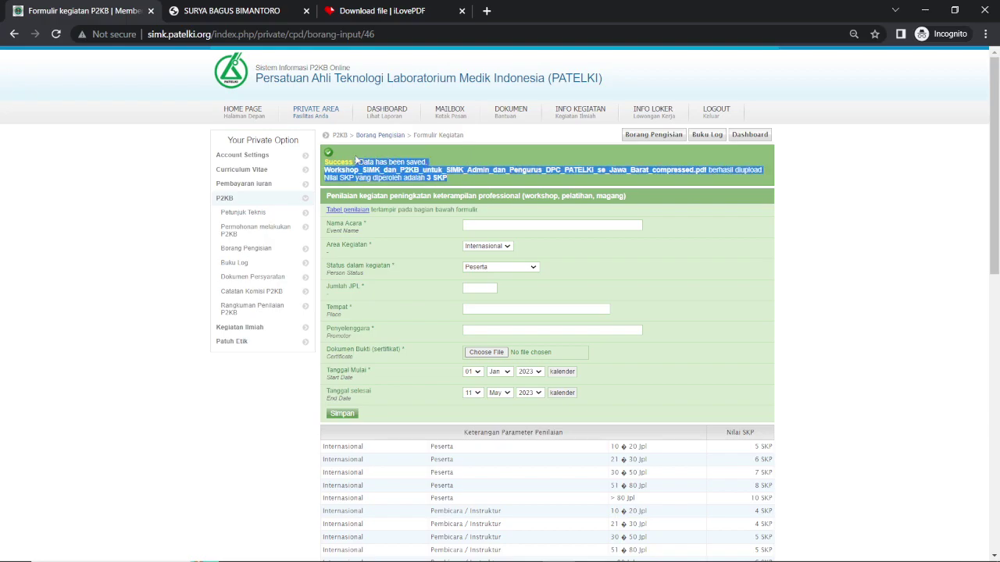
left_click(715, 266)
Step: Start another workshop entry with event name "jkljjklhghjfhfhj", Jumlah JPL 10 and Area Kegiatan set to Lokal
left_click(609, 225)
type("jkljklhghjfhfhj")
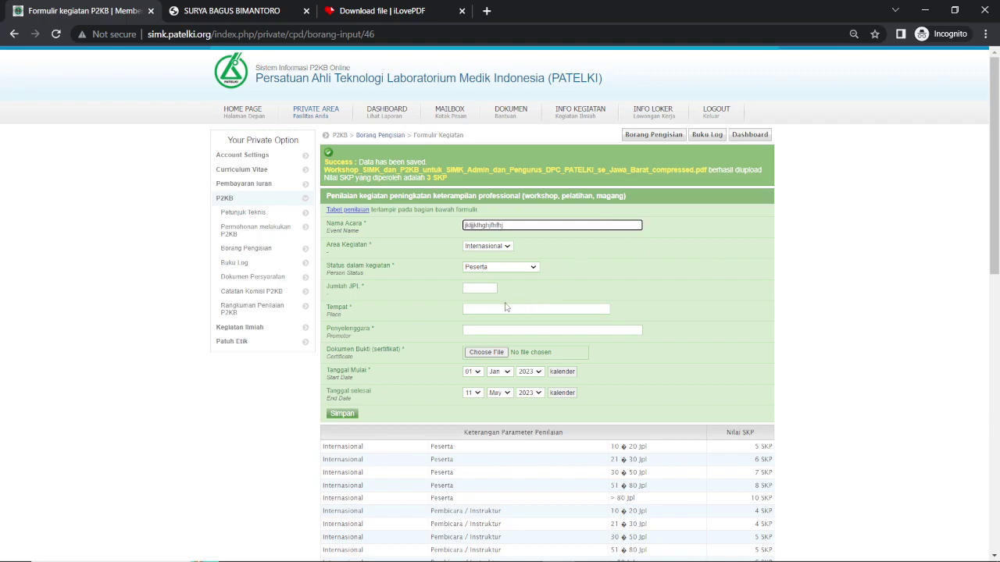
key("ctrl+a")
left_click(478, 286)
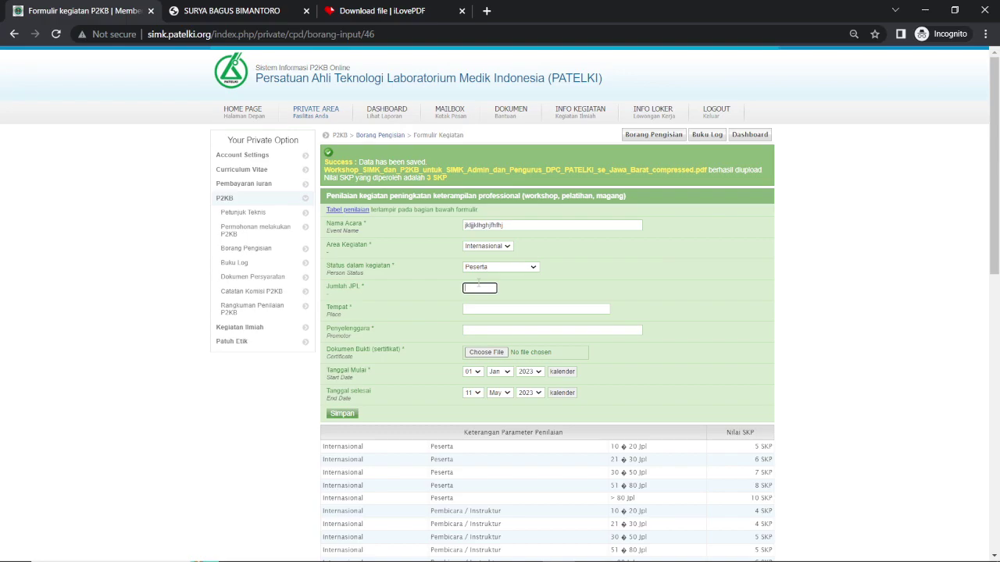
type("10")
left_click(498, 246)
left_click(488, 272)
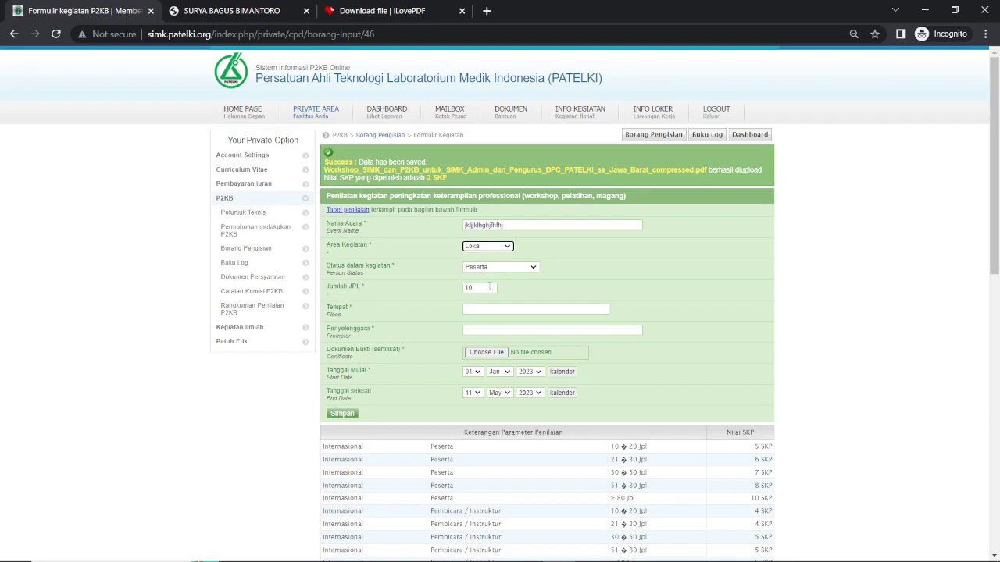
Step: Enter the placeholder "jkgjghkg" as the place and "ddhdhgdh" as the organizer of the second workshop entry
left_click(487, 310)
type("jkgjghkg")
left_click(482, 329)
type("ddndhjgdh")
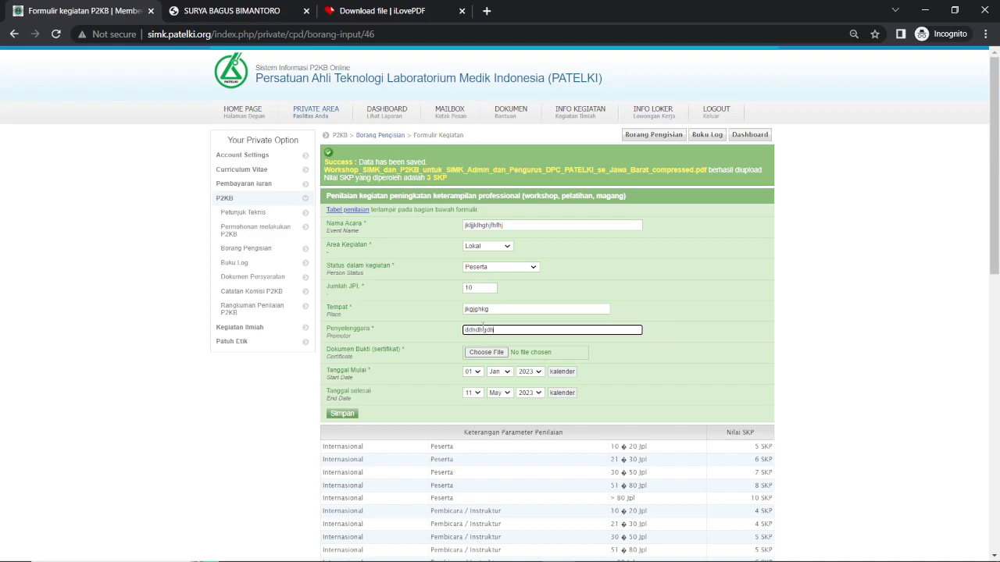
Step: Set the second workshop entry's start date to 11 May 2023
left_click(498, 372)
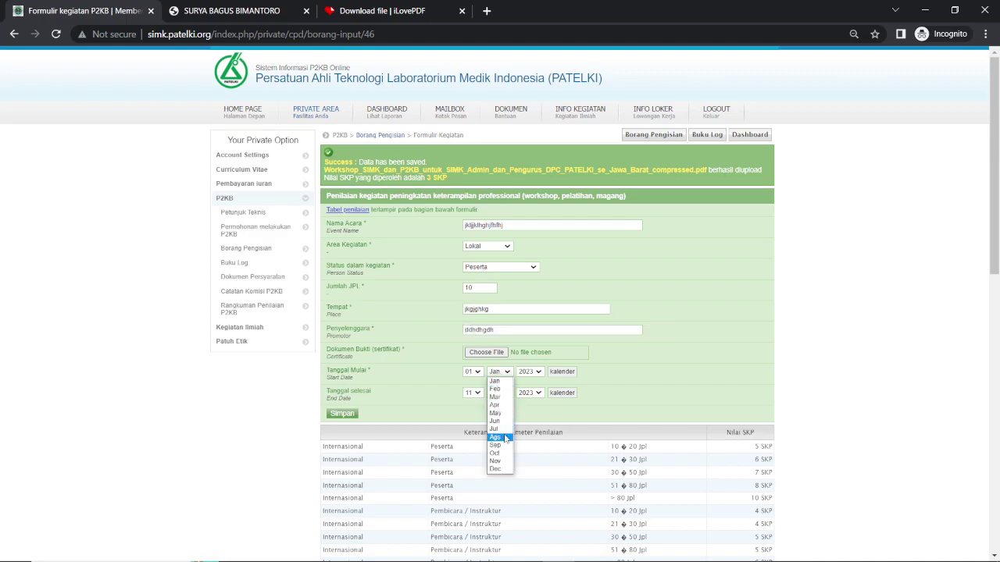
left_click(495, 413)
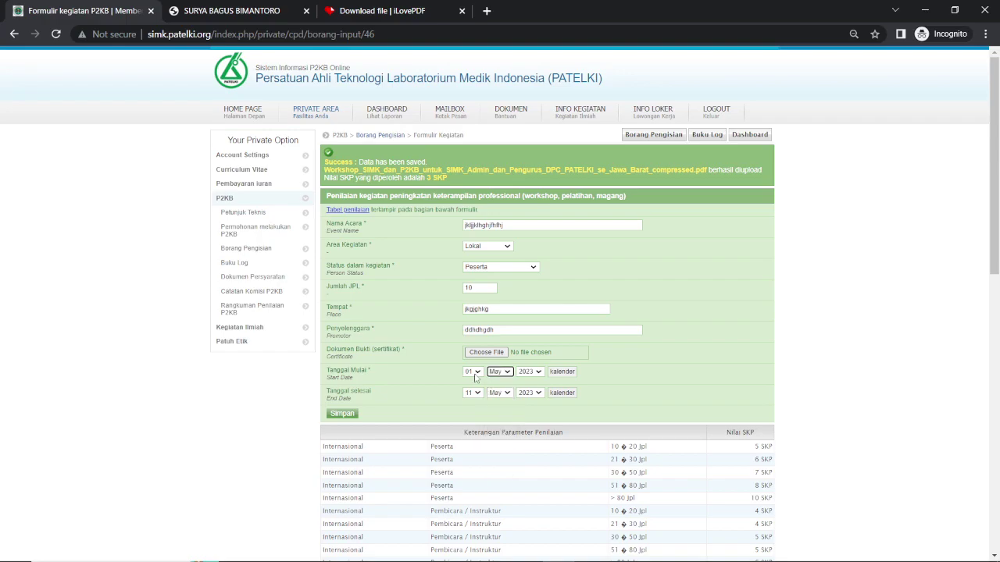
left_click(473, 372)
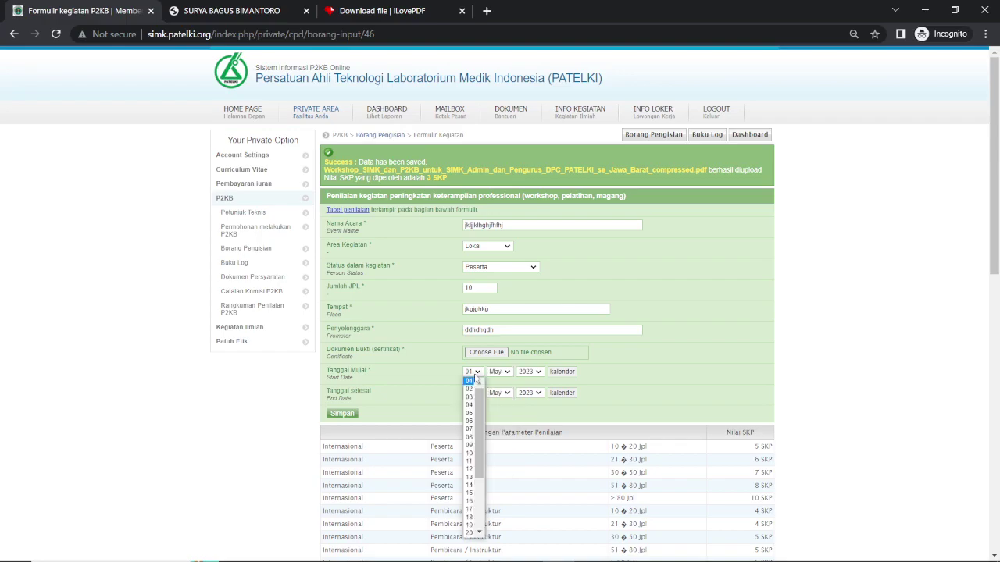
left_click(473, 462)
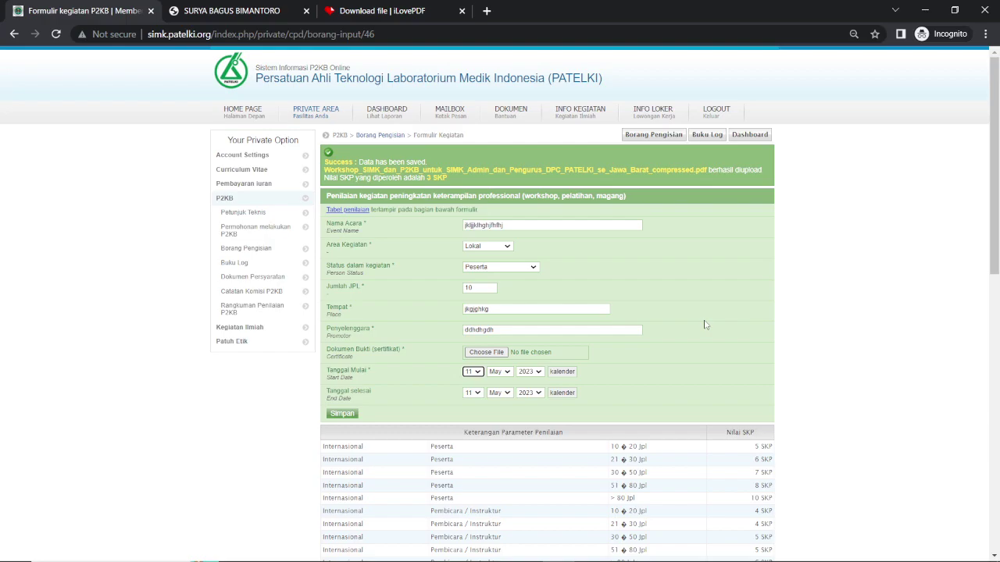
Step: Attach the PDF "Petunjuk Teknis (Juknis) e-STR Tenaga Kesehatan_0" from the Konten > Perpanjangan STR folder as Dokumen Bukti and save the entry
key("alt+Tab")
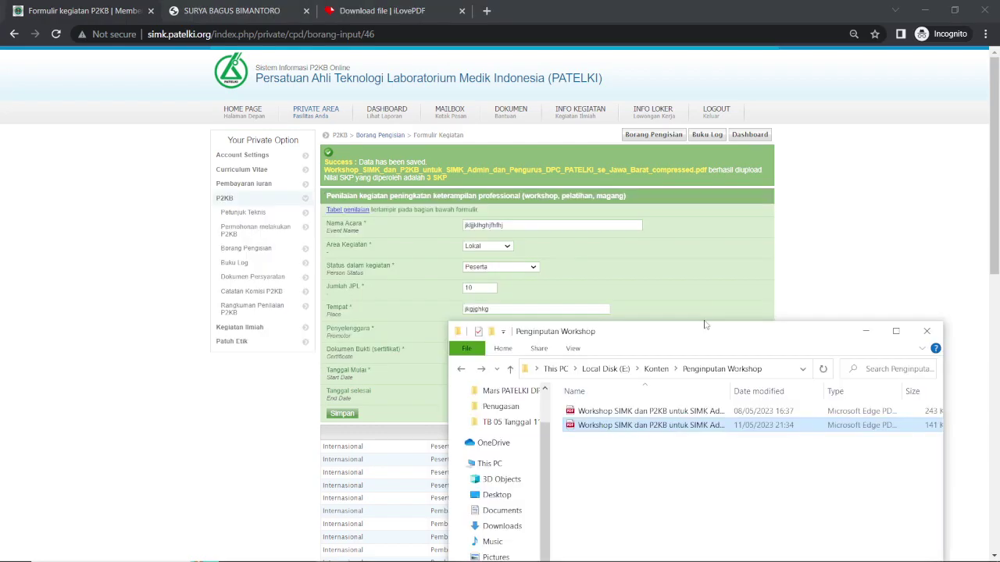
left_click(660, 368)
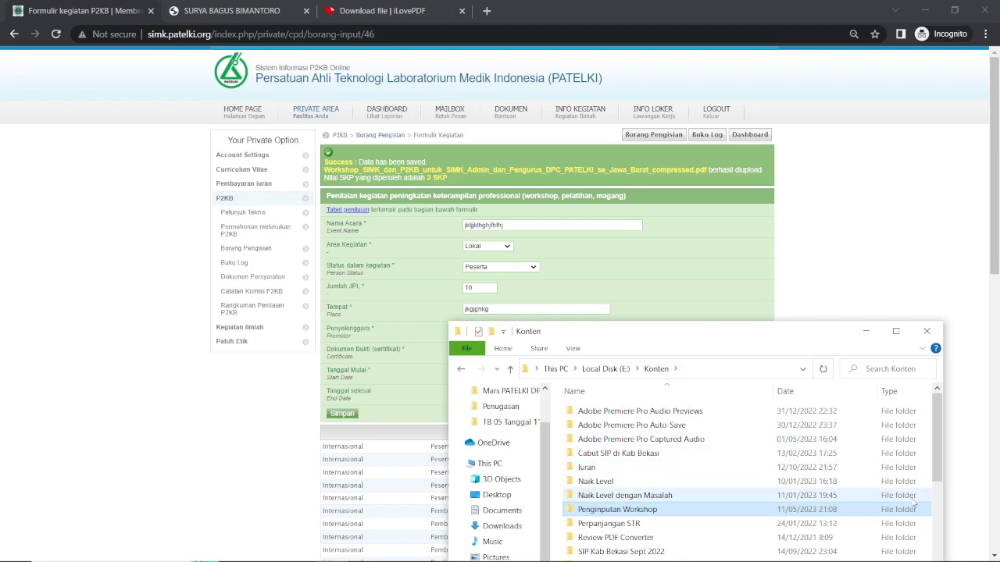
left_click(942, 518)
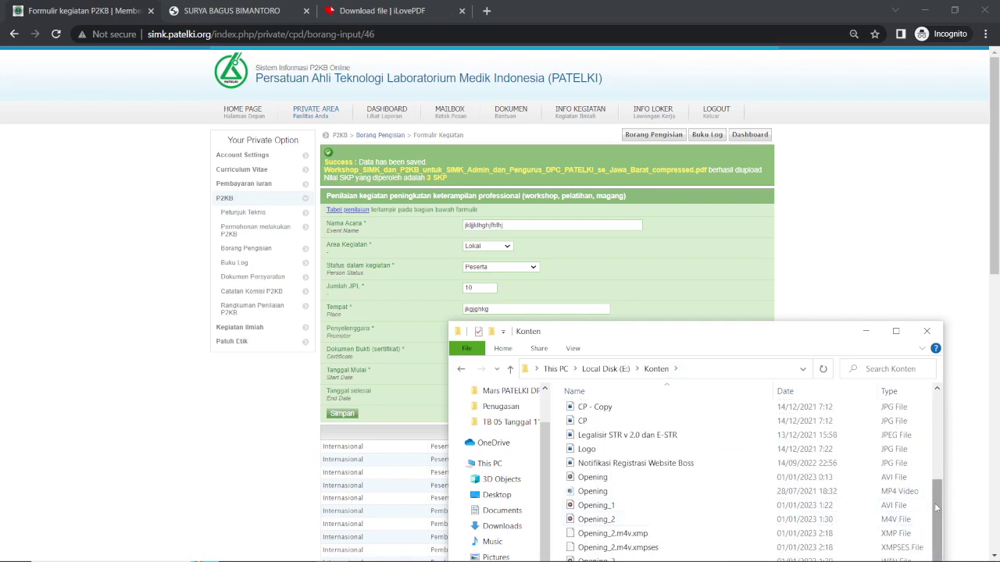
scroll(660, 533, "up", 4)
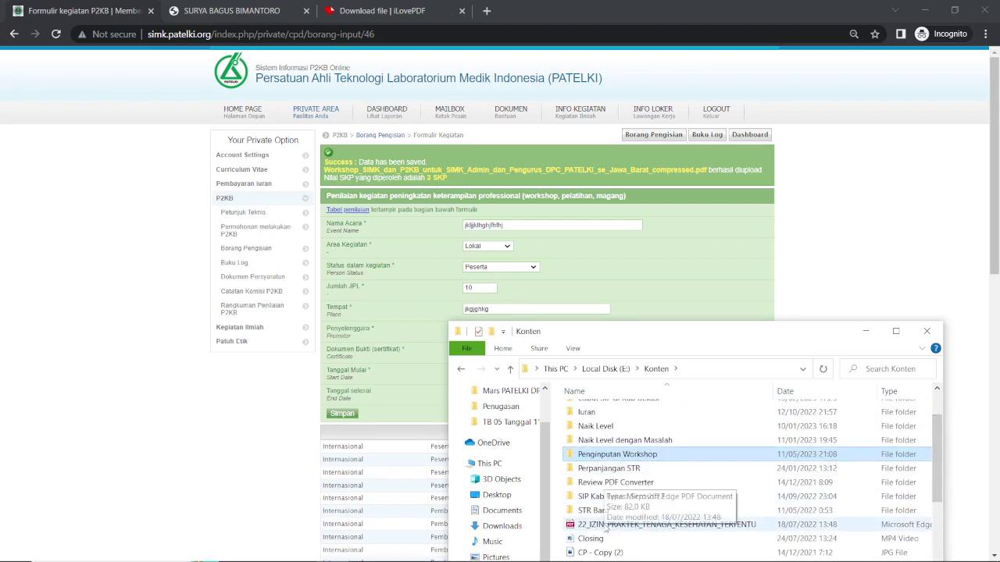
double_click(620, 468)
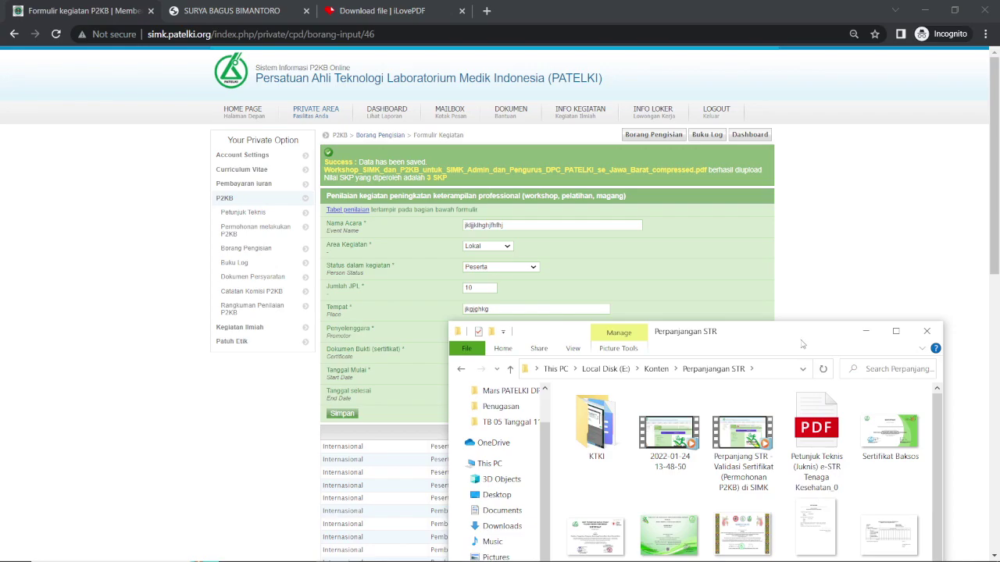
left_click_drag(802, 343, 788, 407)
left_click_drag(796, 480, 492, 353)
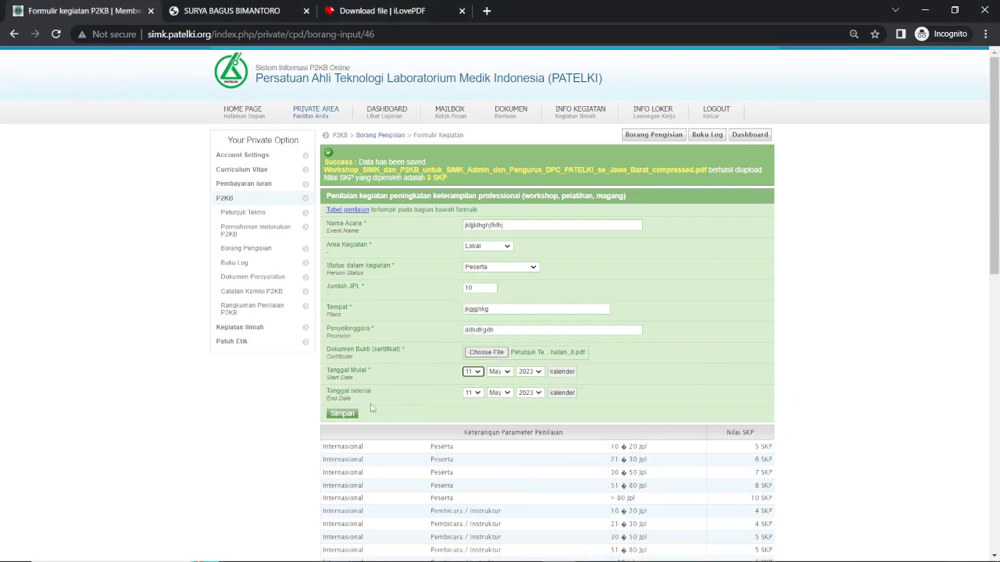
left_click(349, 416)
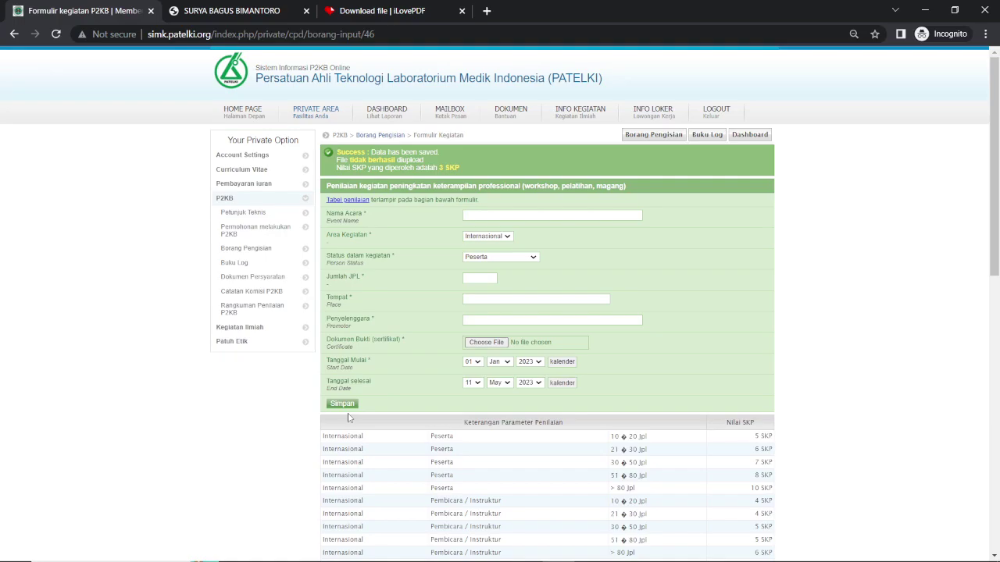
left_click_drag(427, 160, 337, 166)
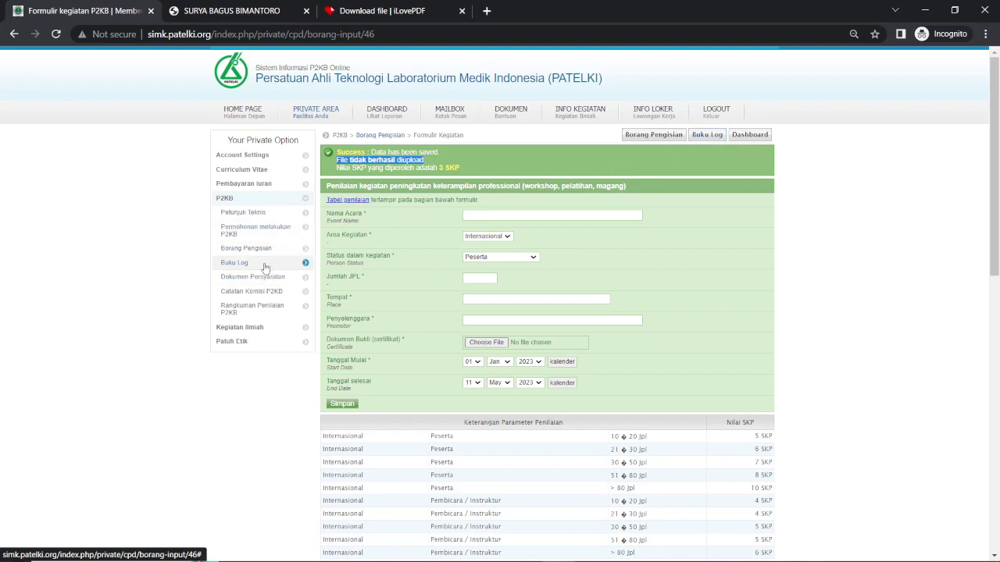
Step: Review the recorded workshop activities in Buku Log, checking the second entry's Dokumen Bukti in its edit form before returning to the list
left_click(709, 139)
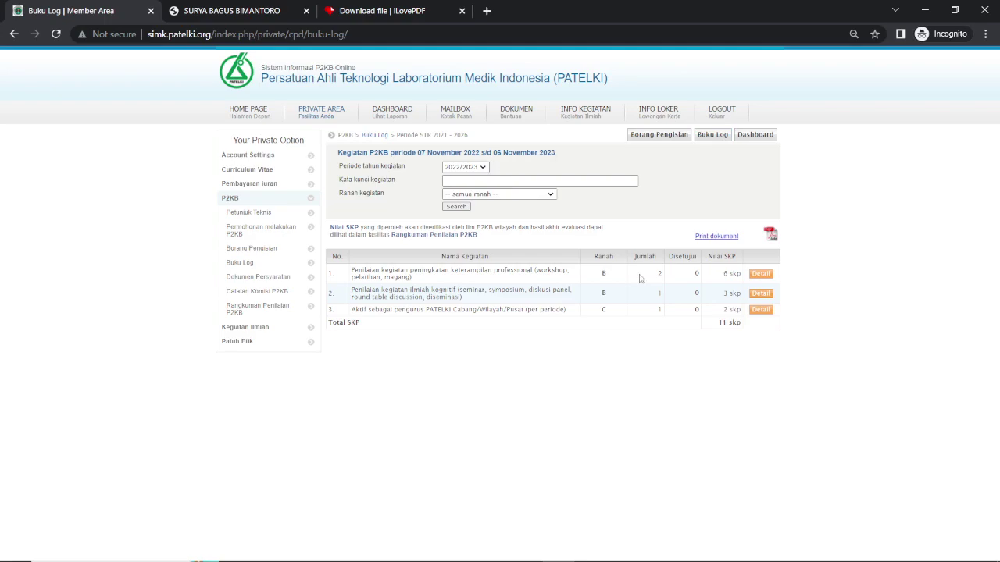
left_click(761, 274)
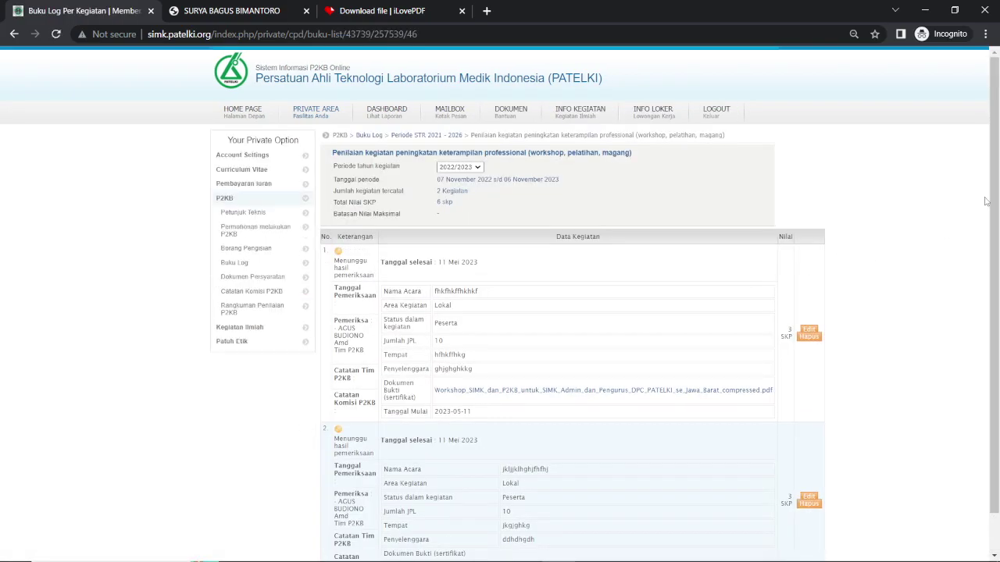
scroll(997, 195, "down", 1)
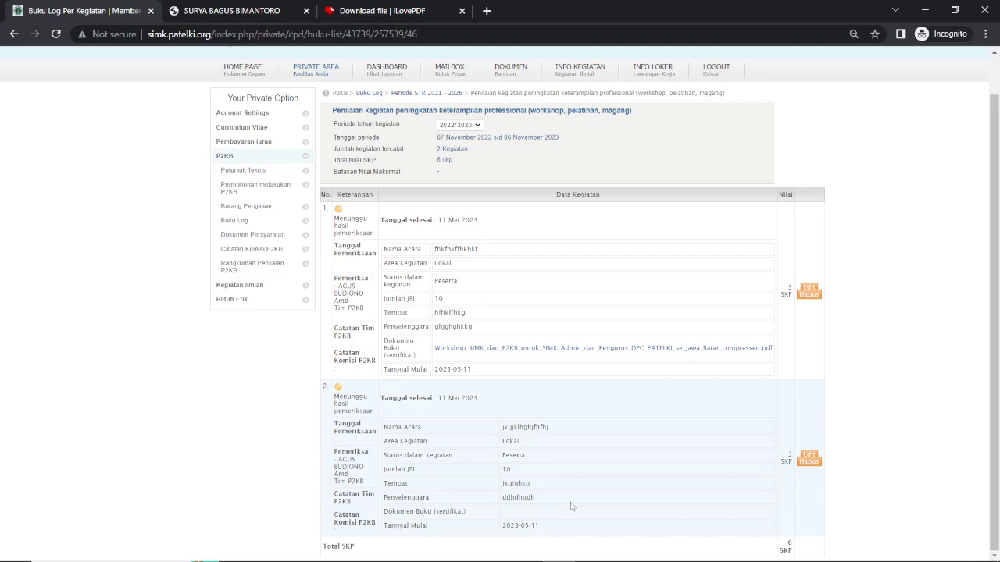
left_click(809, 455)
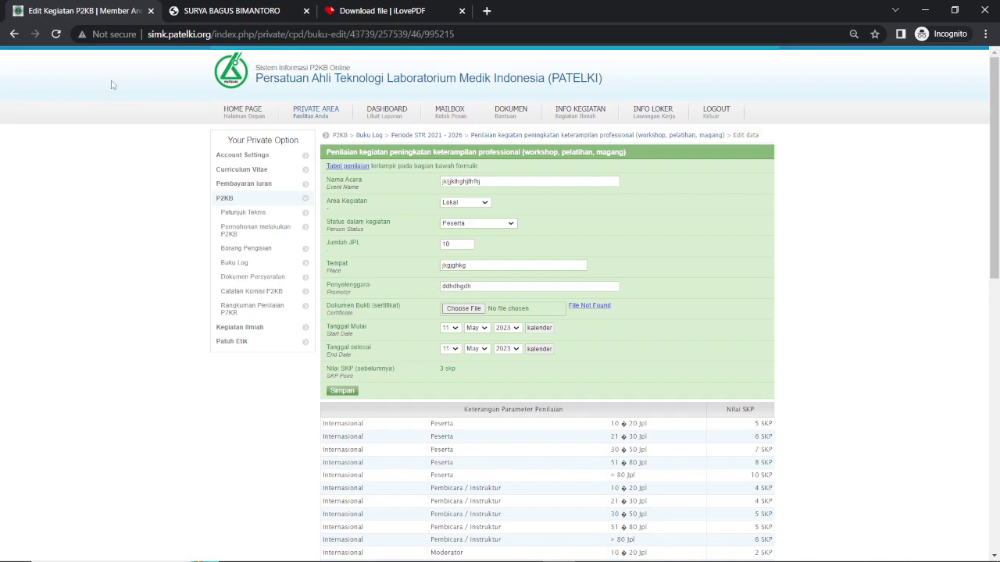
left_click(14, 33)
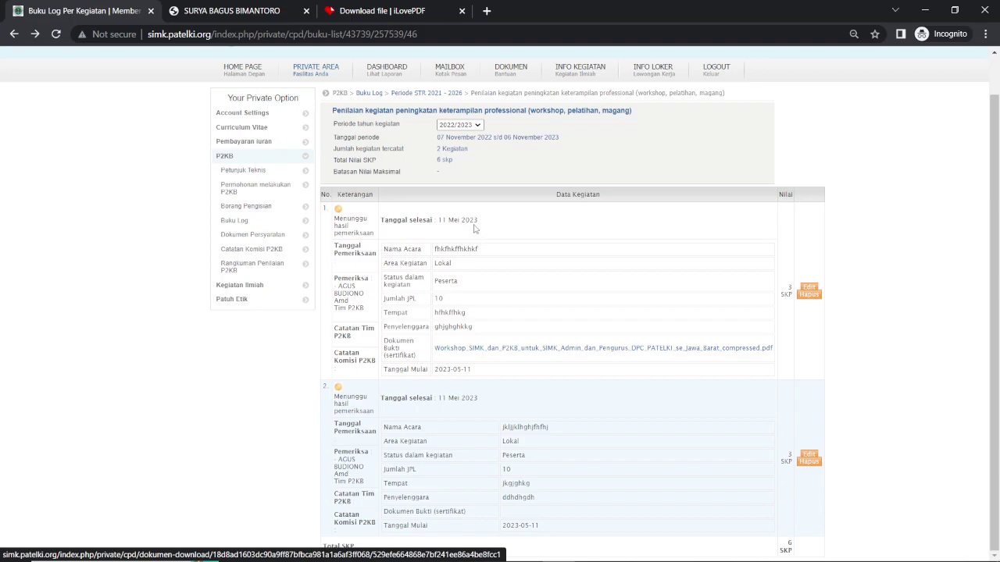
Step: Delete the second workshop entry, "jkljjklhghjfhfhj", from the Buku Log and confirm the deletion
left_click(808, 462)
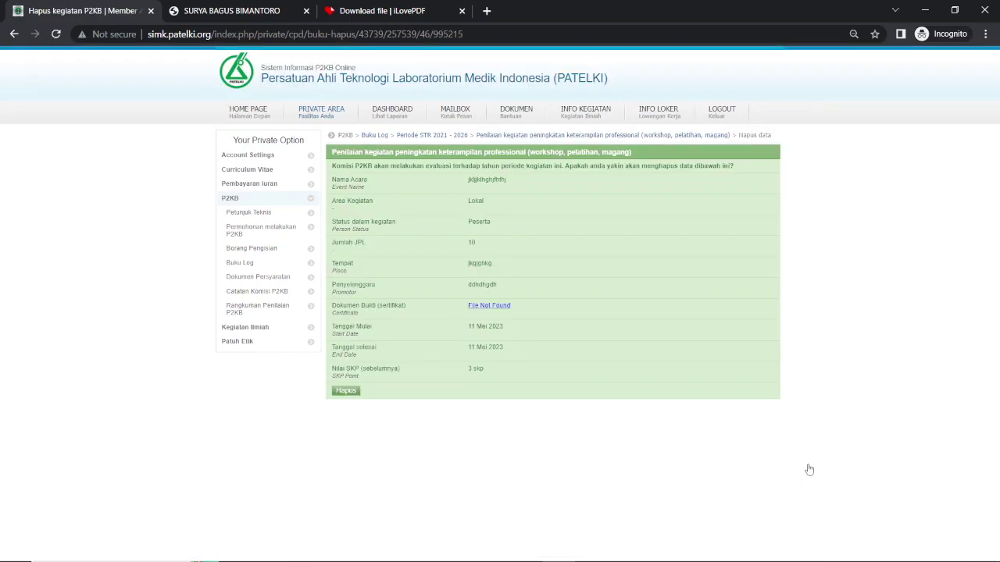
left_click(344, 392)
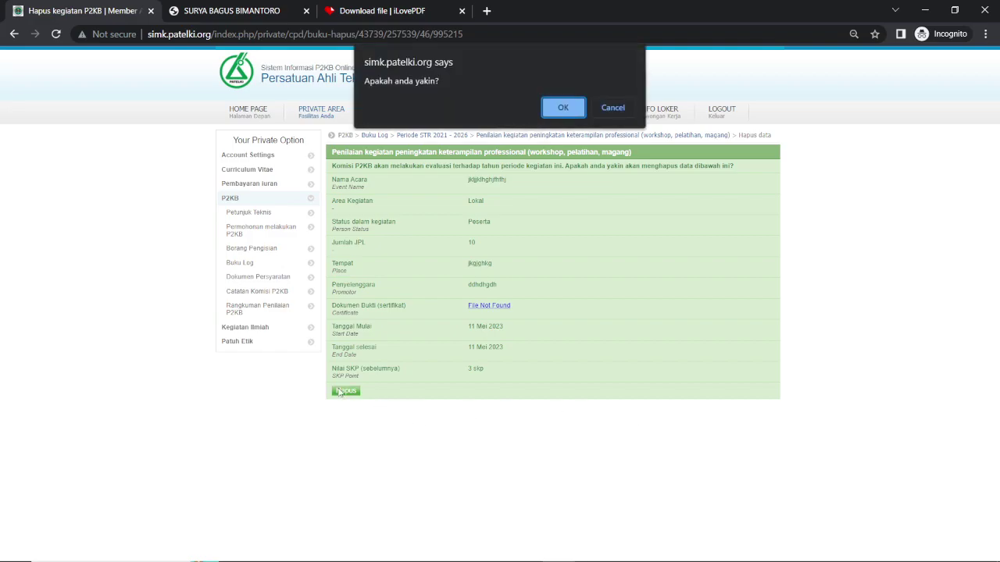
left_click(568, 108)
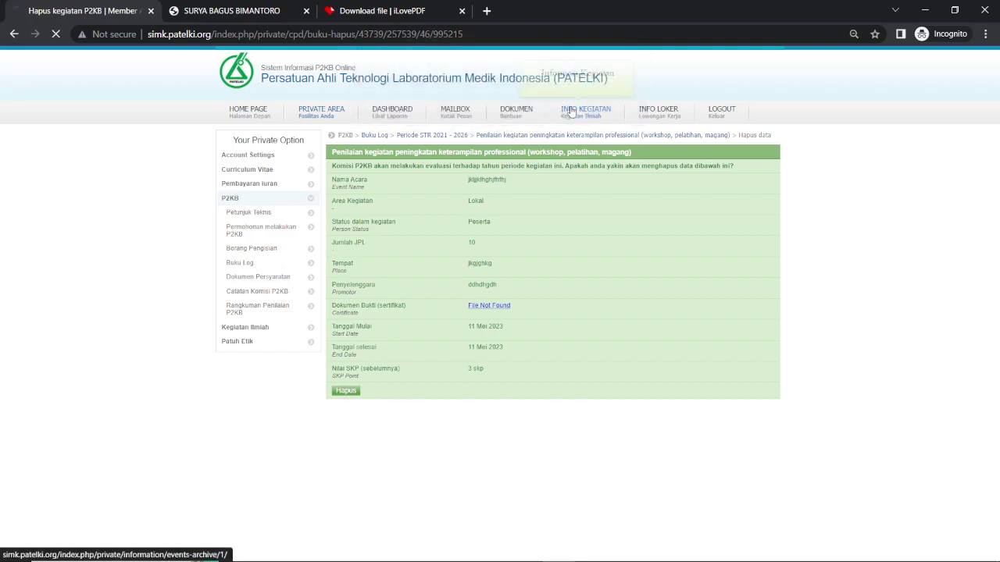